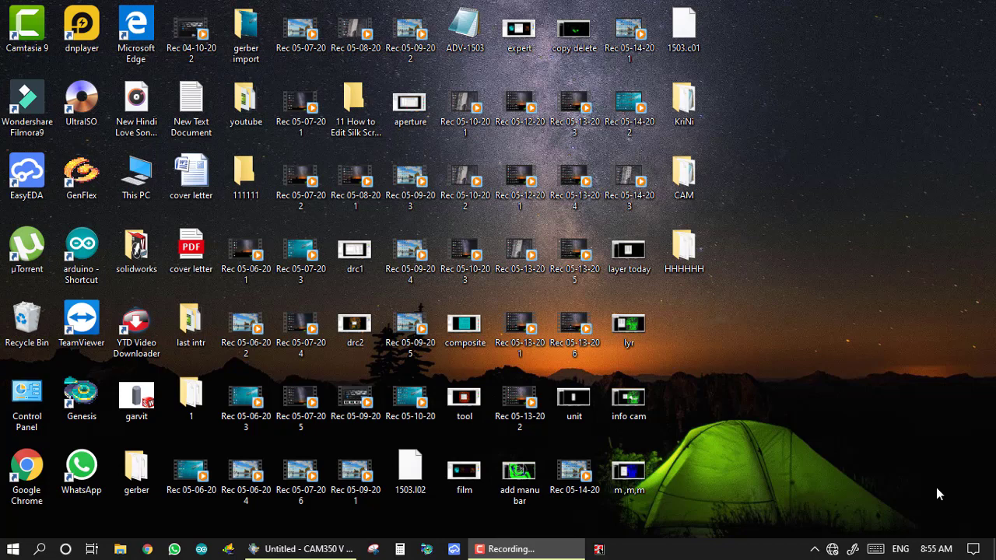
Step: Bring the empty Untitled CAM350 window forward and browse the Macro and Assign menus without choosing
click(323, 549)
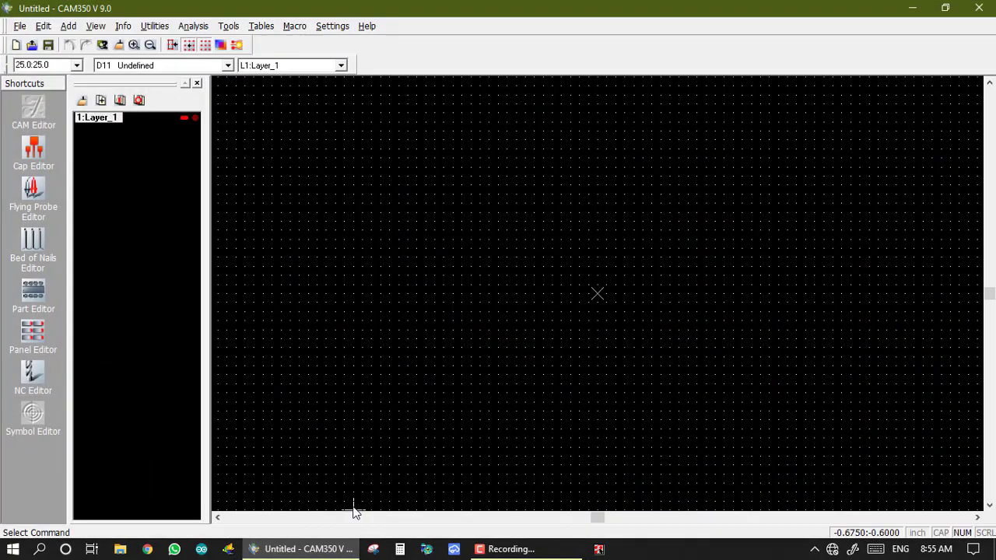
click(299, 31)
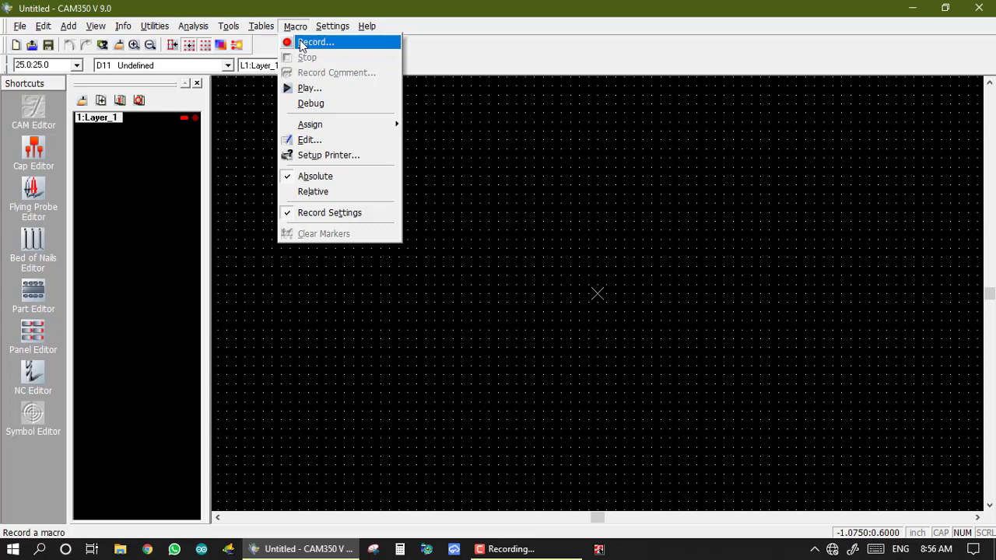
mouse_move(319, 127)
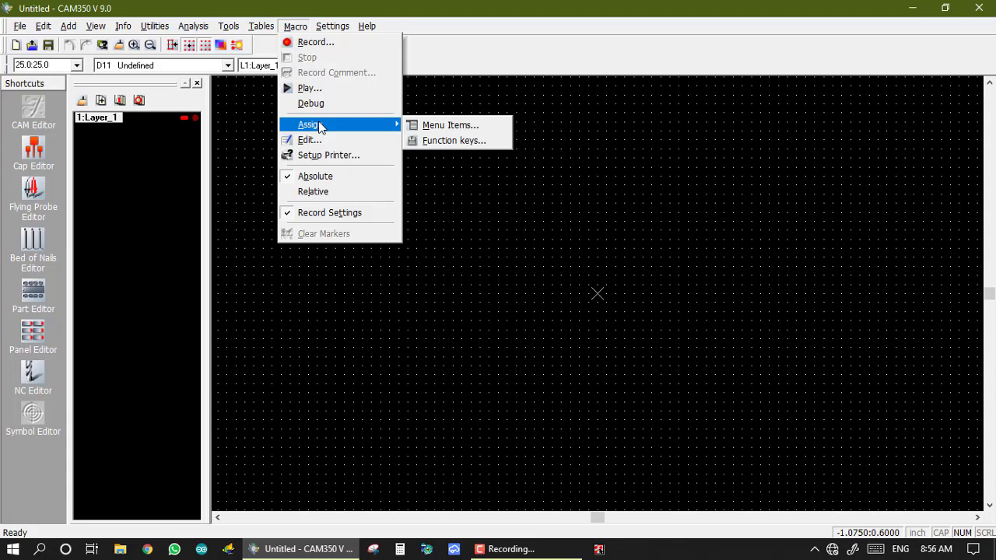
key(Escape)
key(Escape)
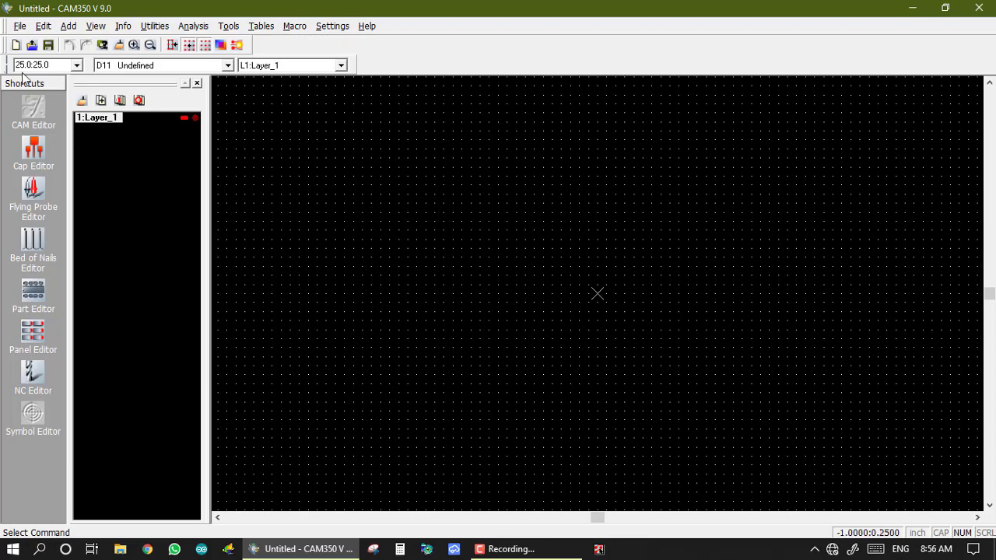
Step: Import Gerber file 1503.c01 as layer 1 and accept switching the design units to mm
click(20, 26)
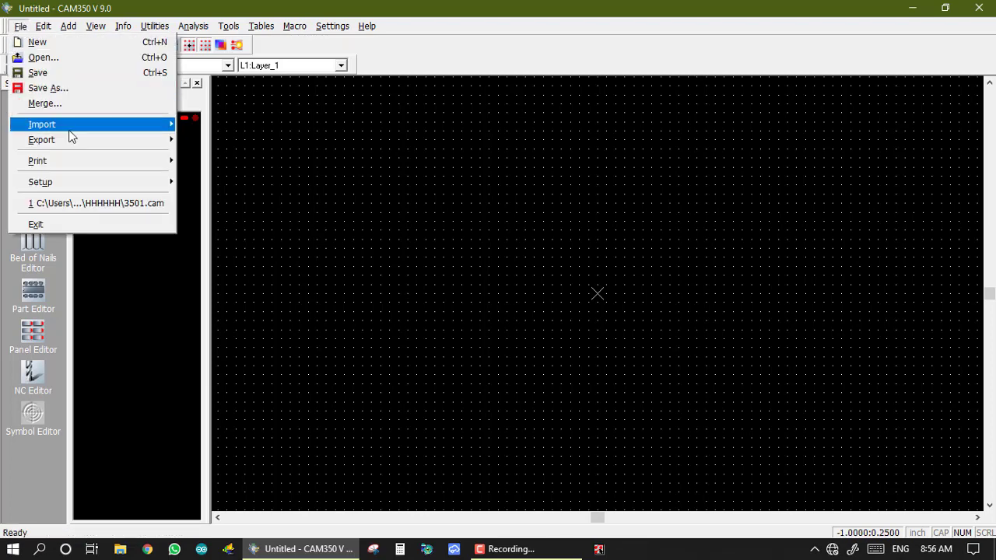
mouse_move(83, 126)
click(216, 140)
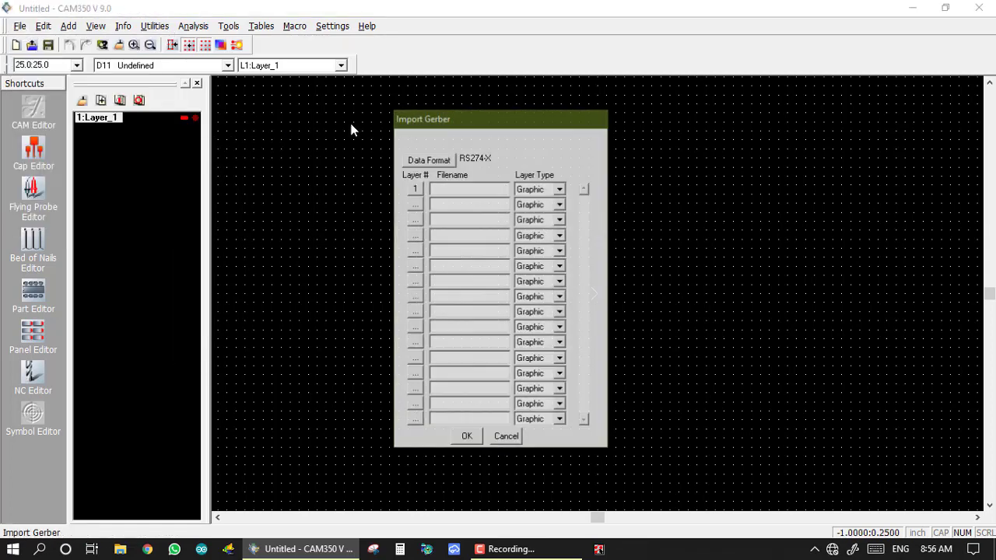
click(415, 189)
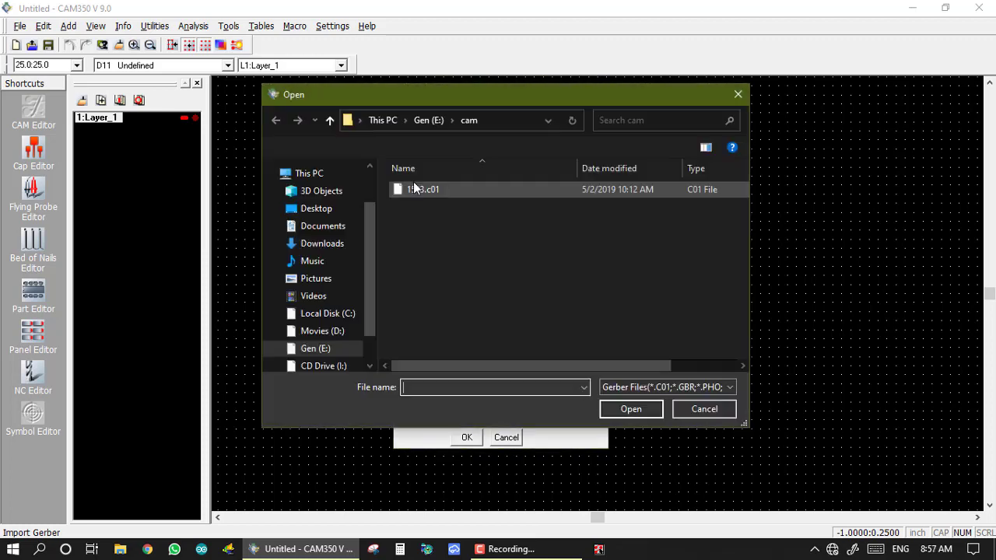
double_click(416, 190)
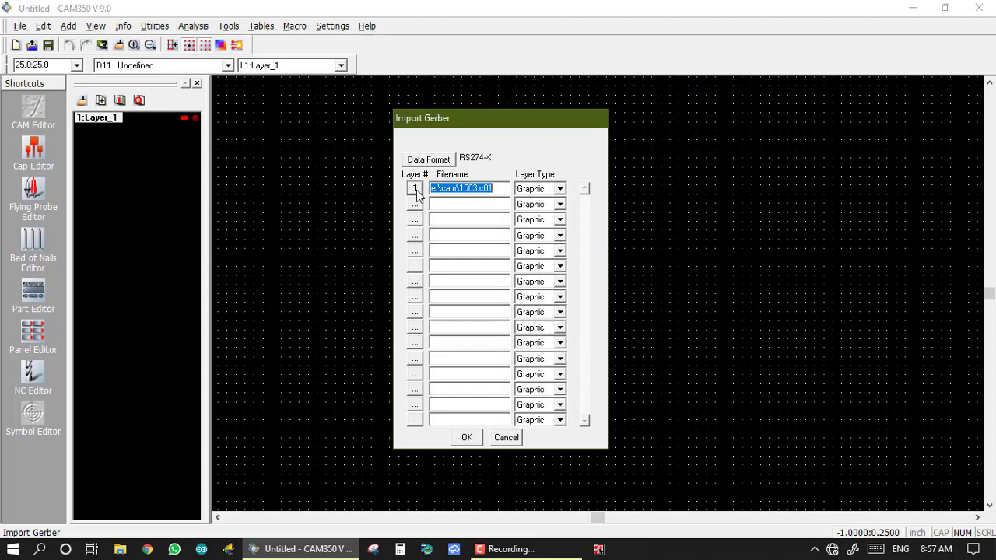
click(464, 437)
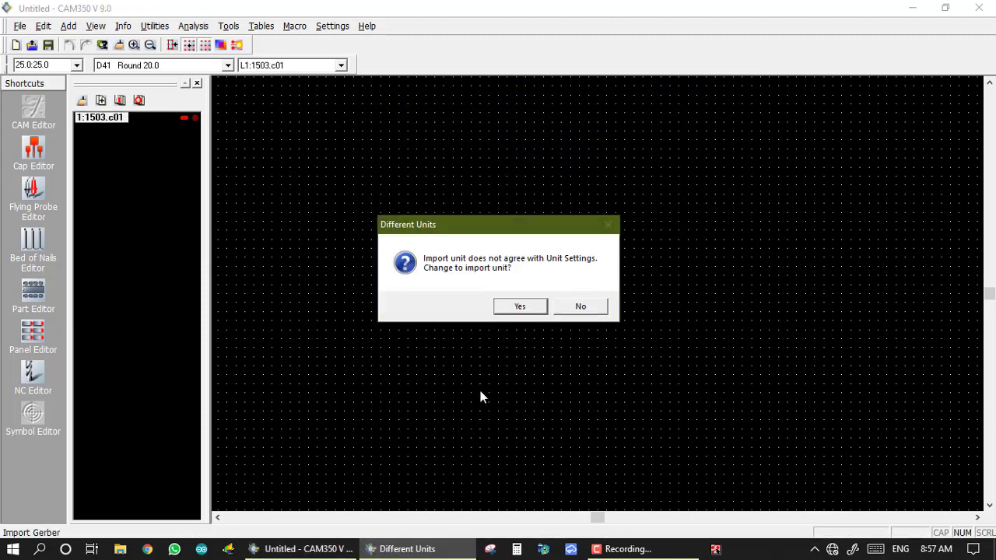
click(520, 308)
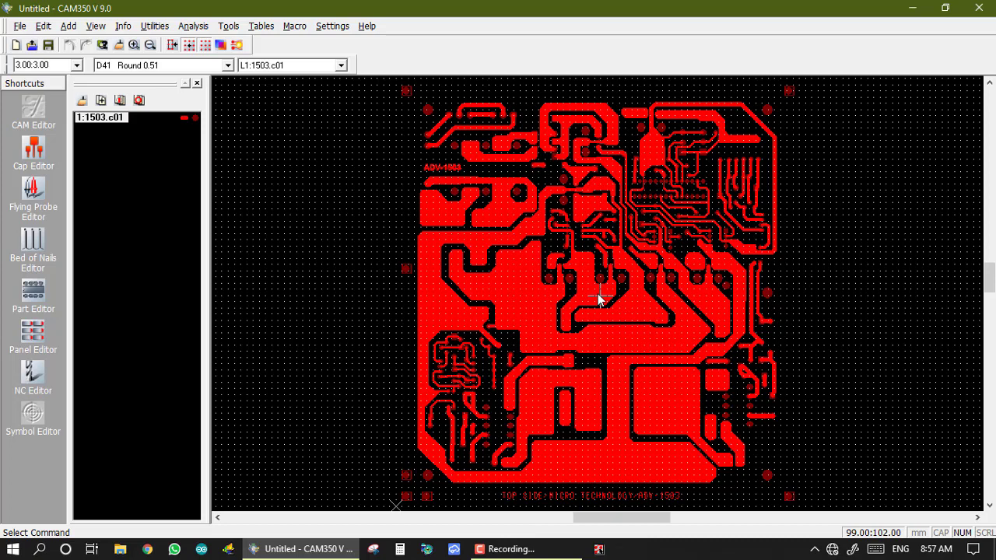
Step: Record a new macro to script abcd.SCR in the CAM folder, moving the recording panel top-right
click(293, 27)
click(296, 43)
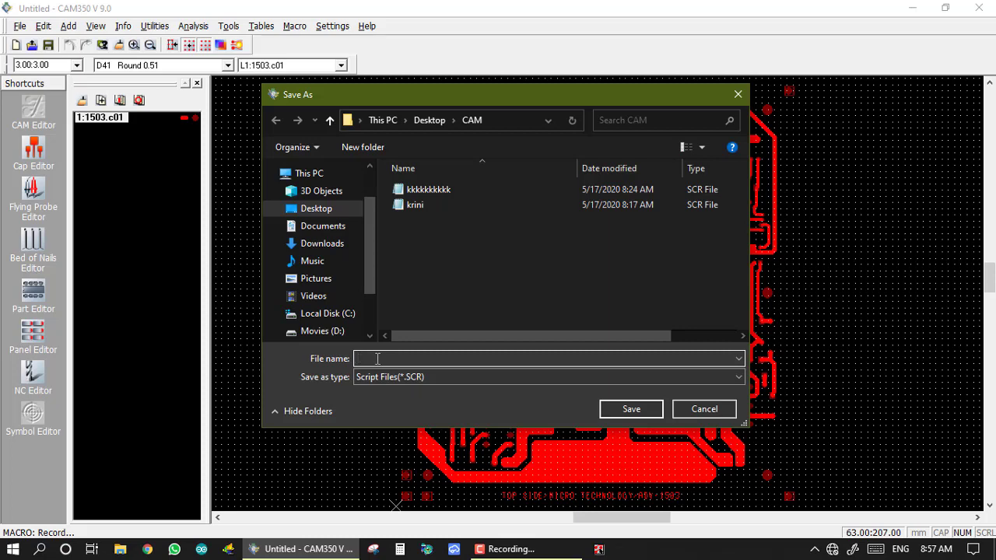
text(abcd)
click(625, 410)
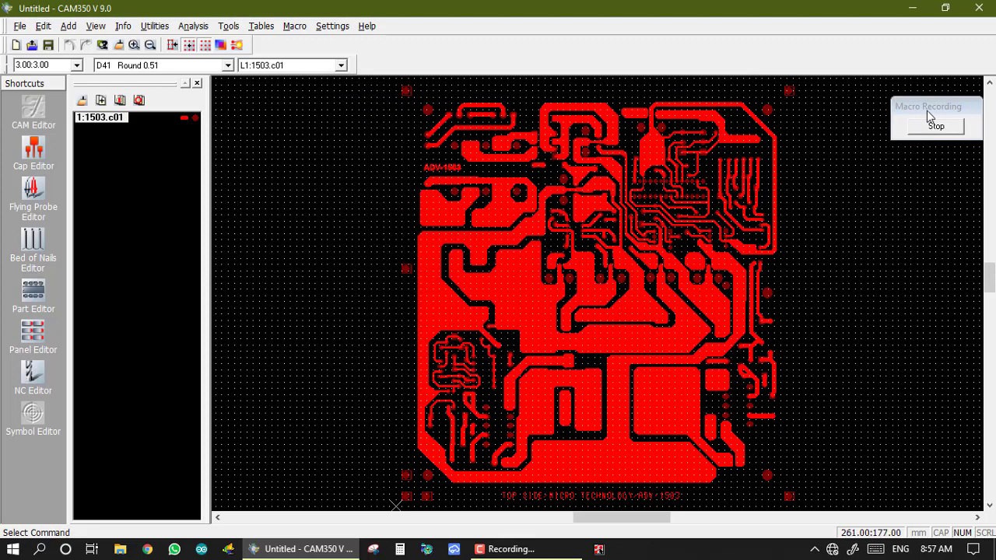
drag(926, 106, 932, 86)
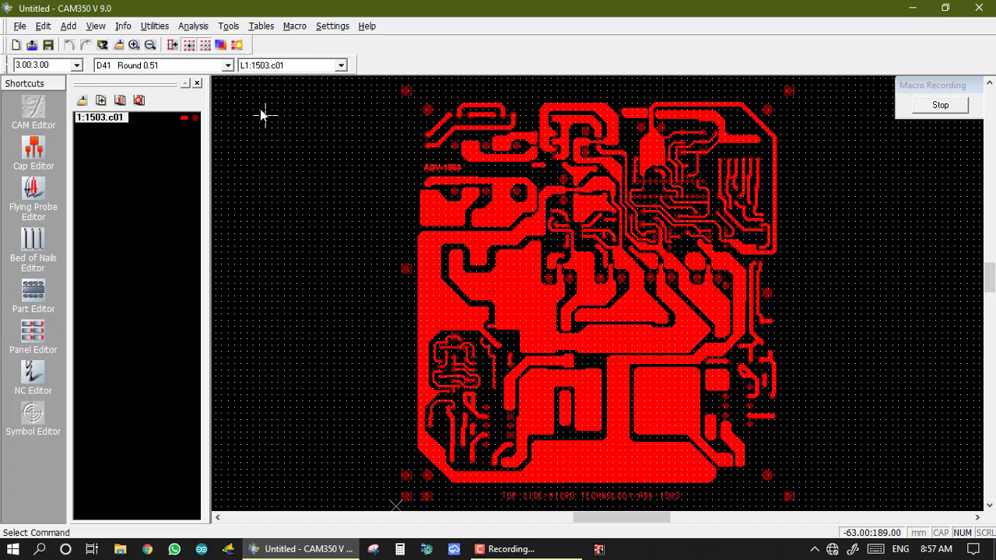
Step: Start a text item with total height 10 using aperture D40 Round 3.20
click(69, 26)
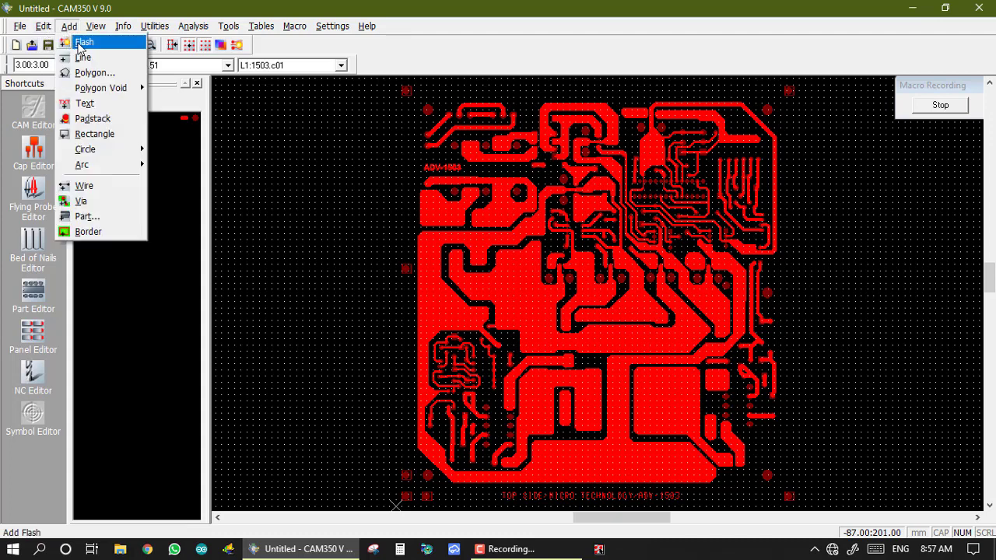
click(86, 103)
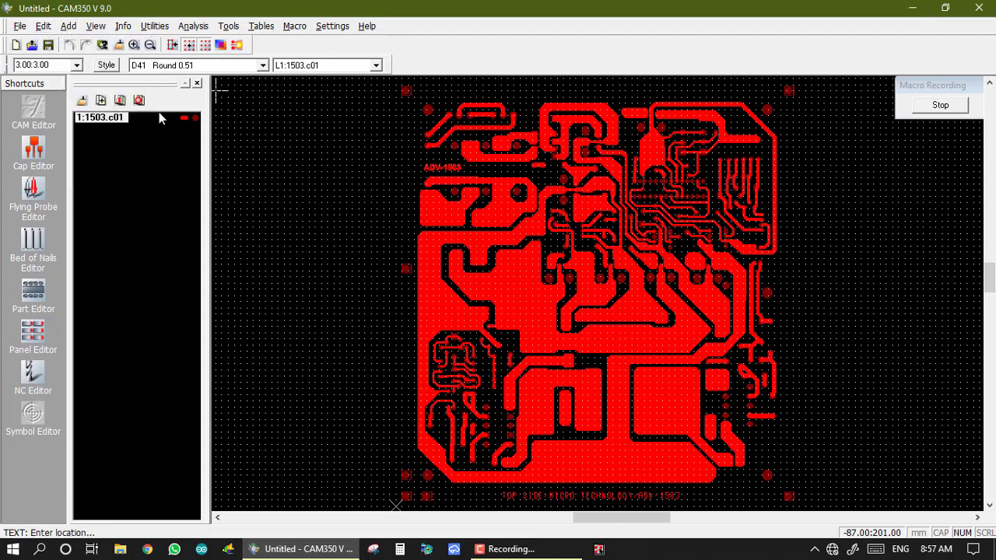
click(107, 66)
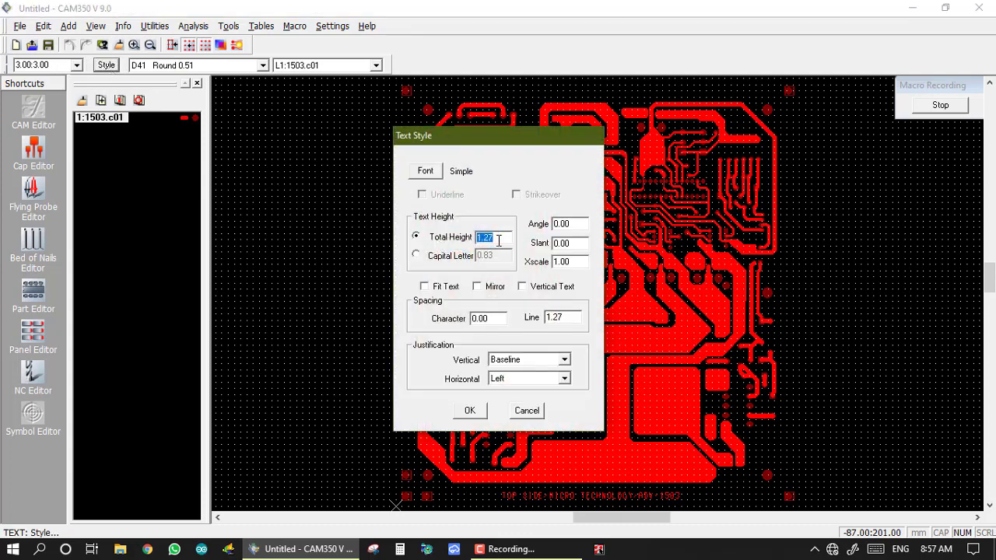
text(100)
key(BackSpace)
click(480, 410)
click(262, 64)
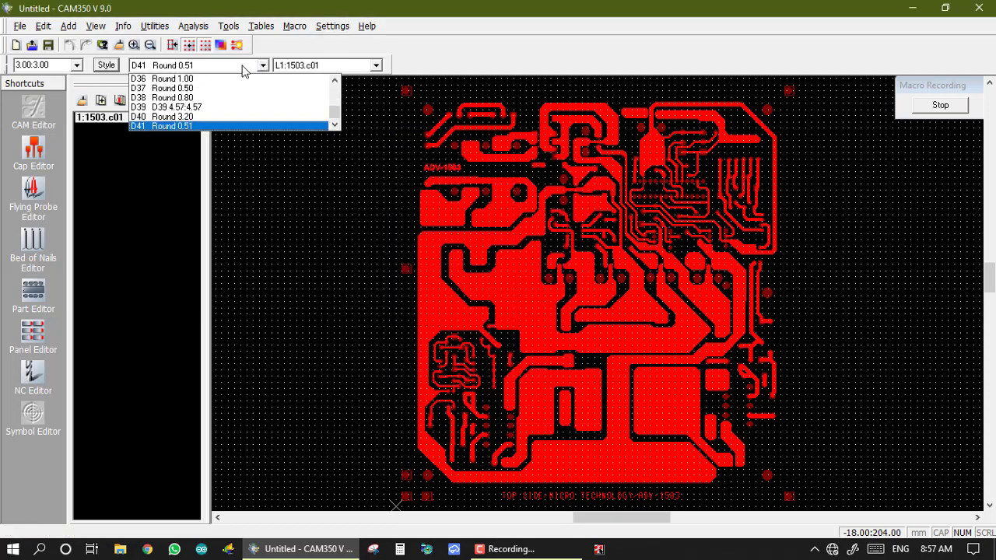
click(195, 116)
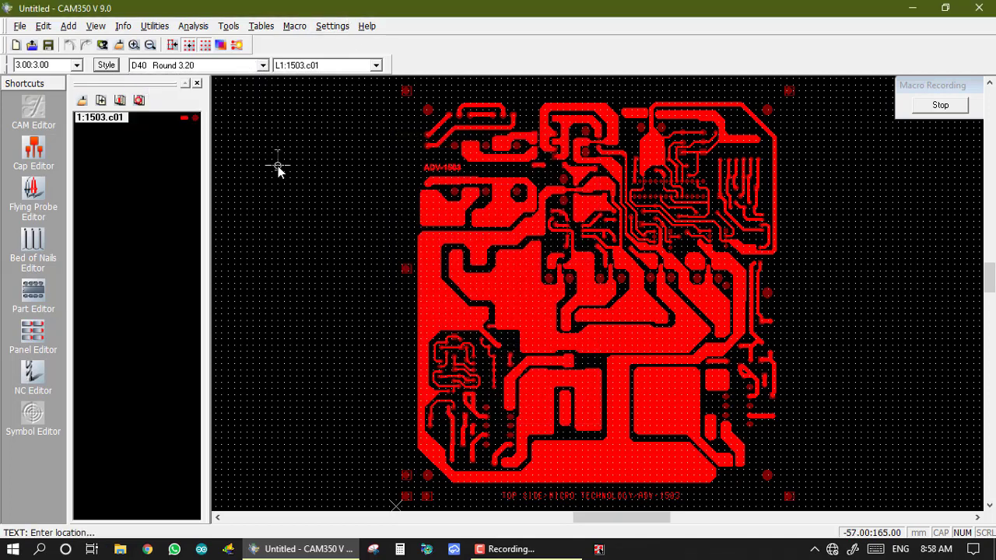
Step: Enter the label 'KriNi Devices' and place it to the left of the board
click(229, 168)
text(k)
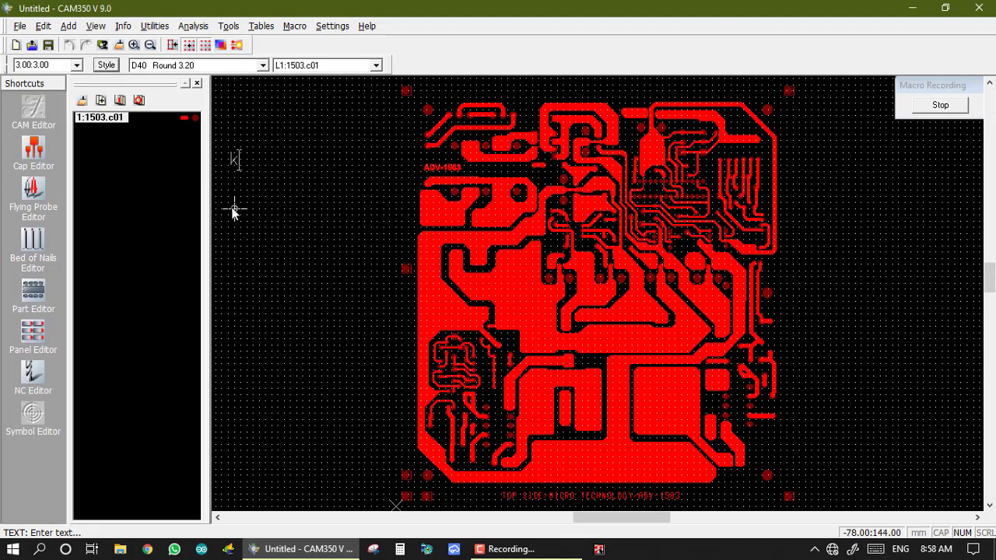
key(BackSpace)
text(Krin)
key(BackSpace)
key(BackSpace)
text(iNi Devices)
key(Return)
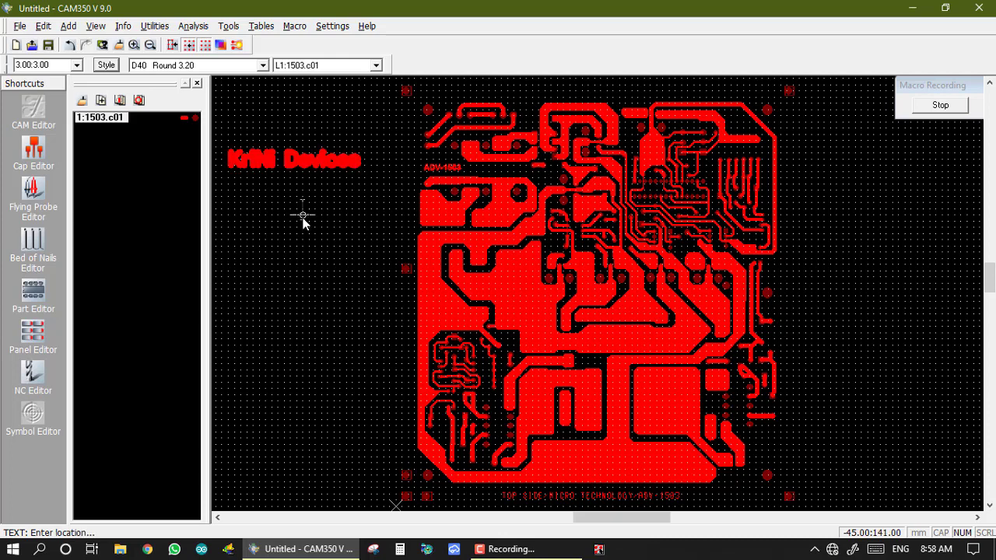
click(249, 166)
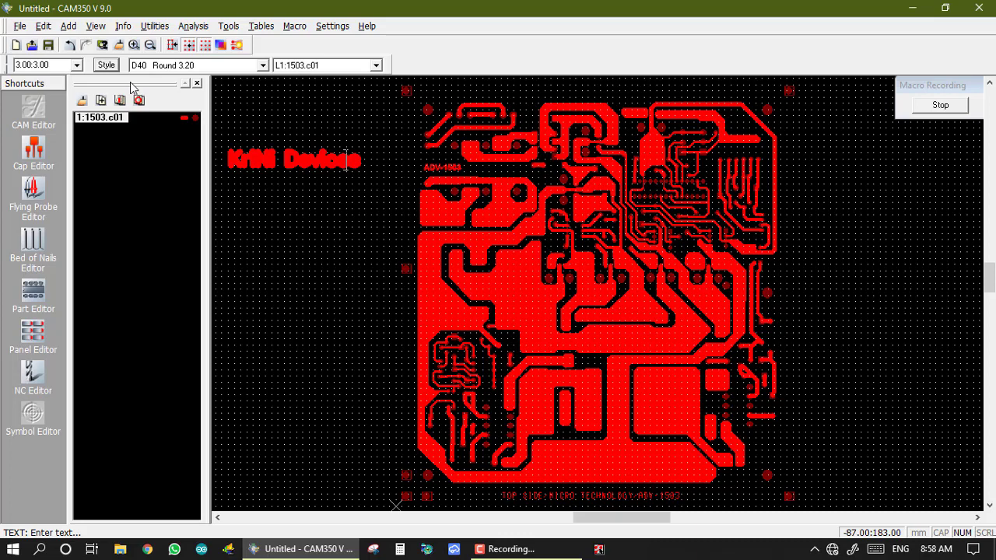
Step: Check the text style without changes, then switch the aperture to D36 Round 1.00
click(108, 66)
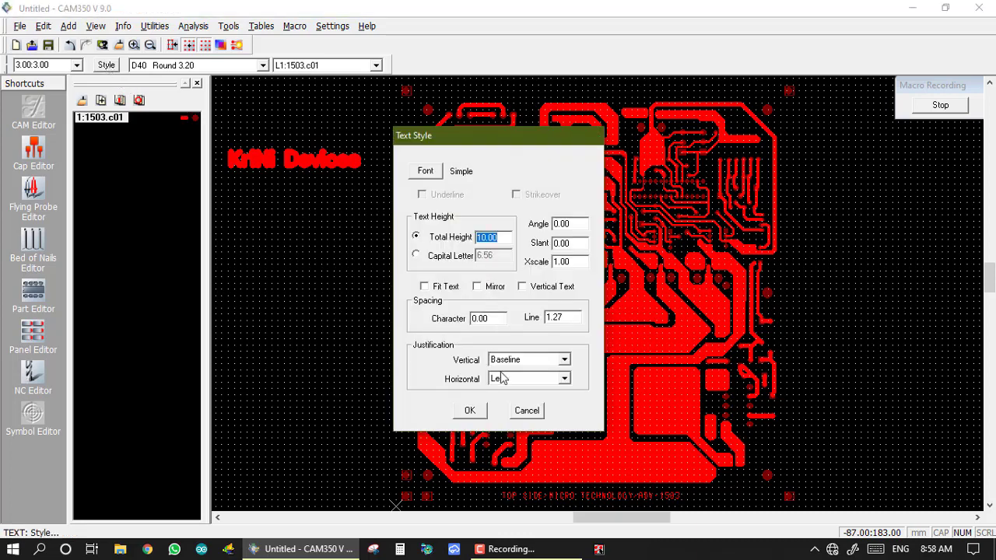
drag(474, 411, 340, 252)
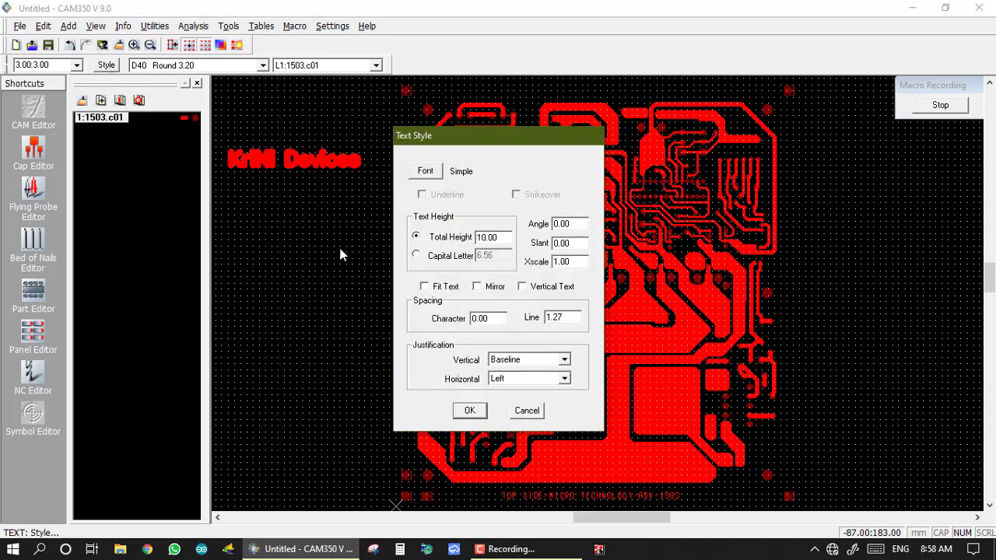
click(527, 411)
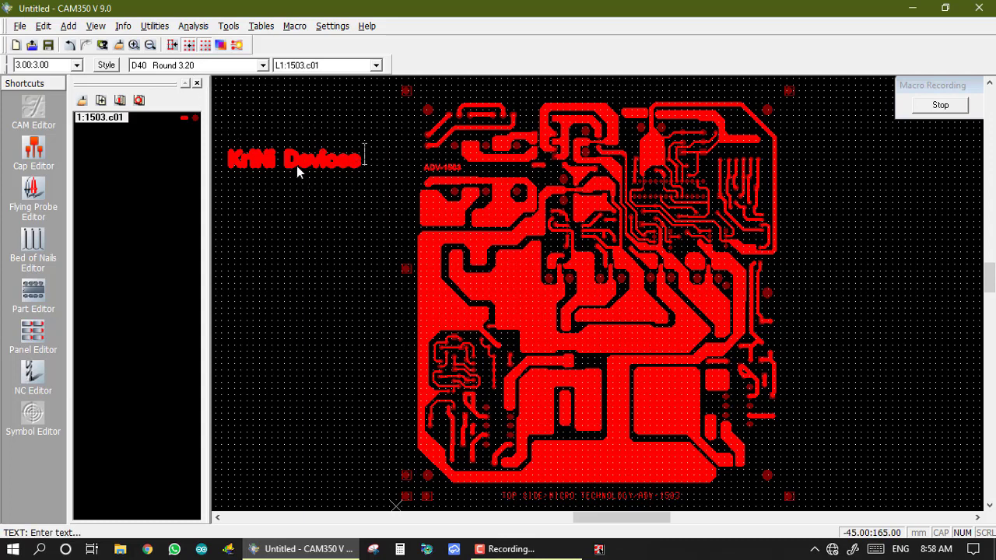
click(194, 67)
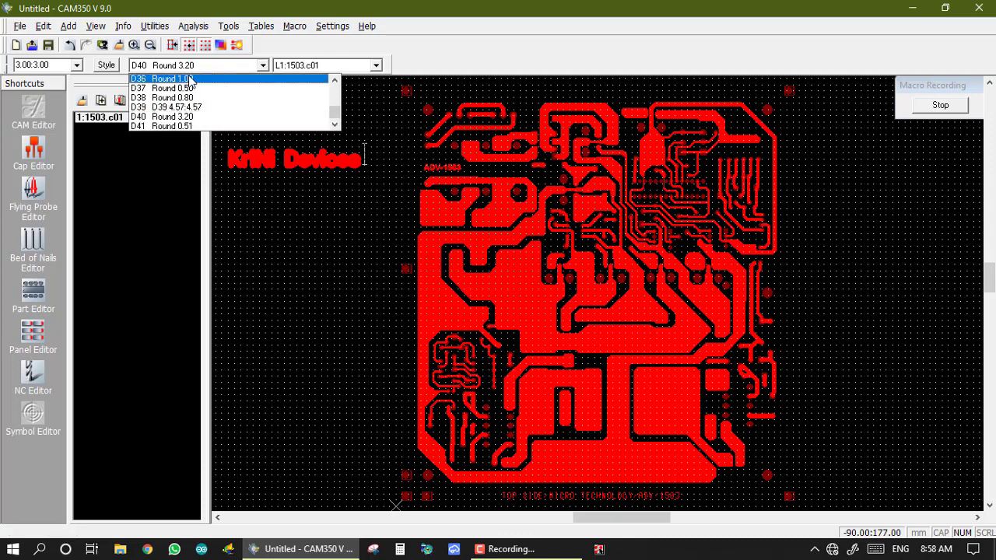
click(191, 79)
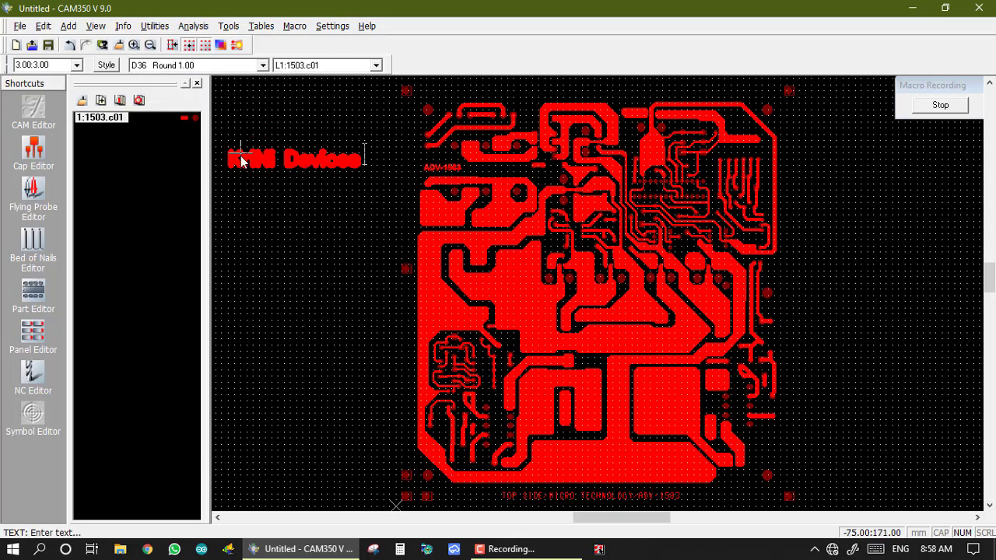
Step: Window-select and delete the misspelled KrNi Devices label
click(44, 27)
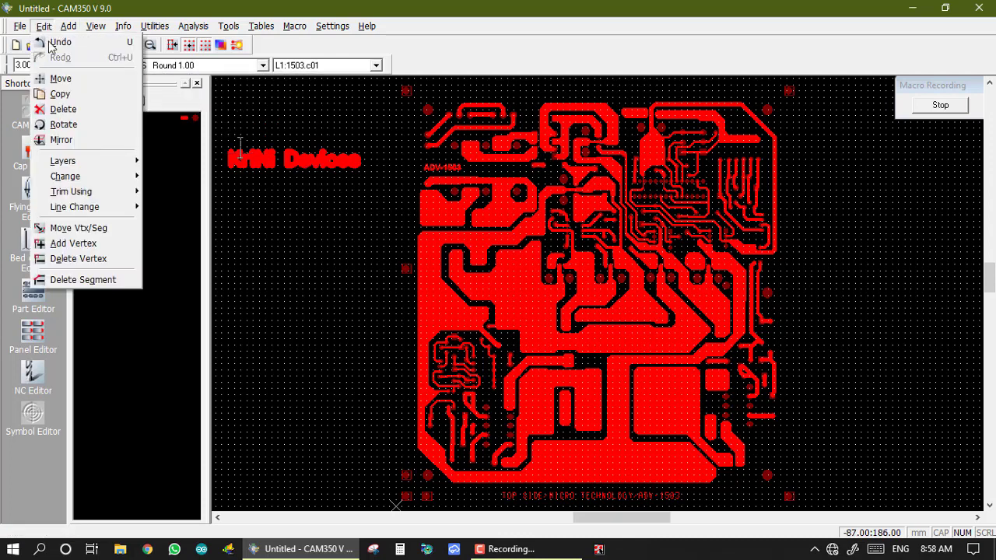
click(67, 109)
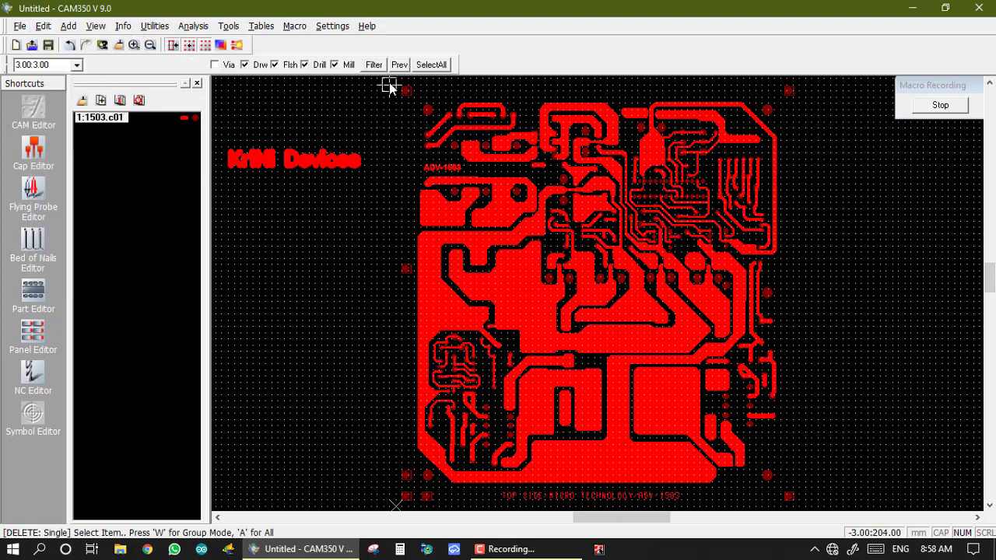
key(w)
click(222, 141)
click(372, 190)
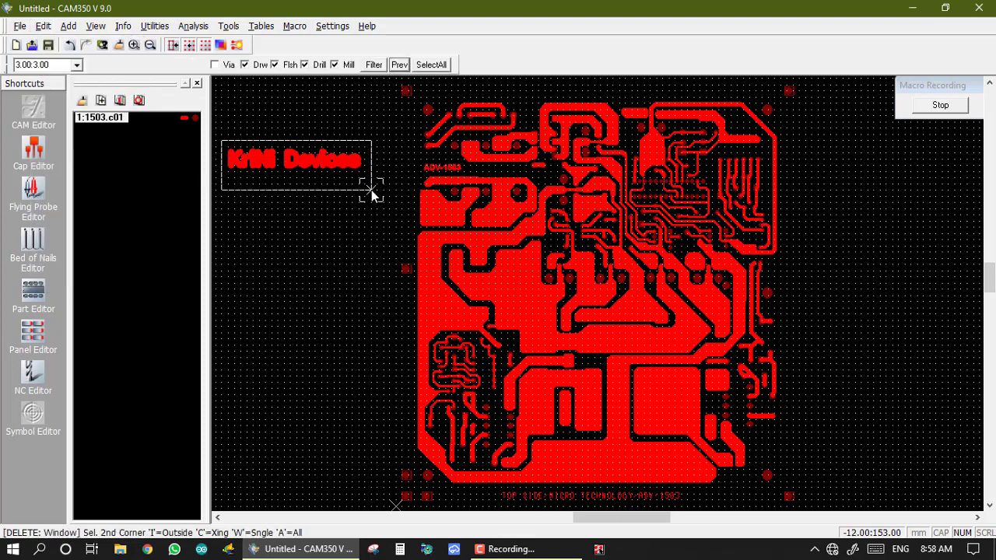
right_click(371, 188)
key(Return)
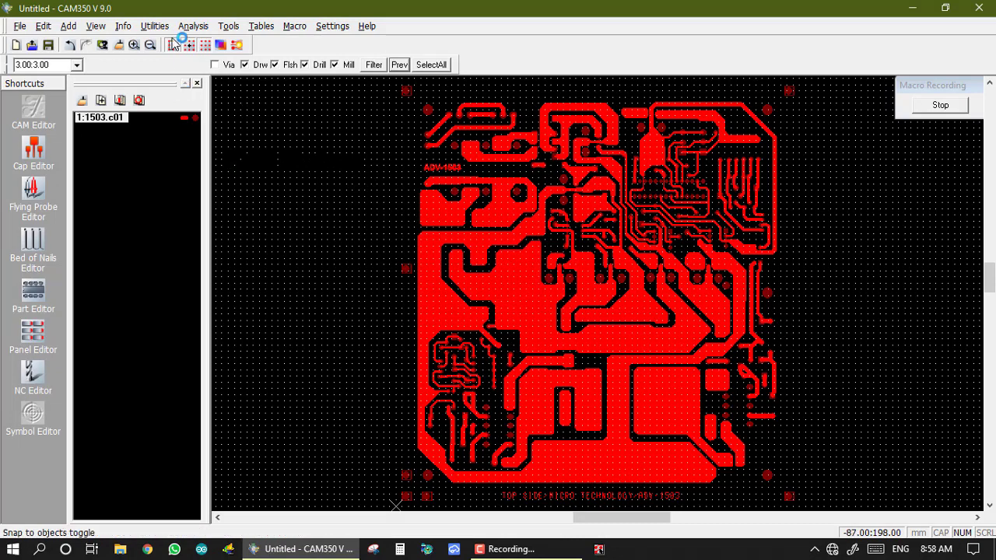
Step: Add new text 'KriNi Devices' at the board's upper left
click(68, 25)
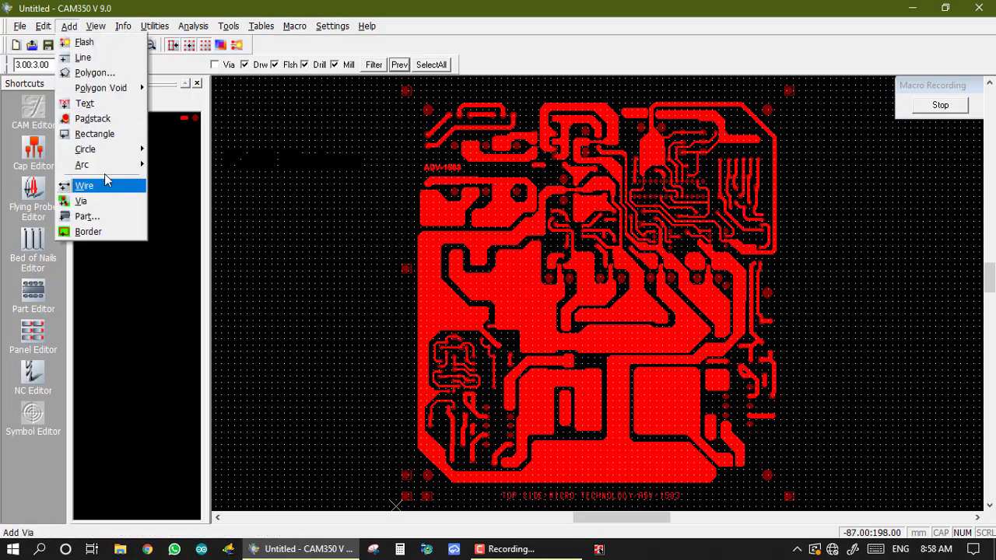
click(92, 104)
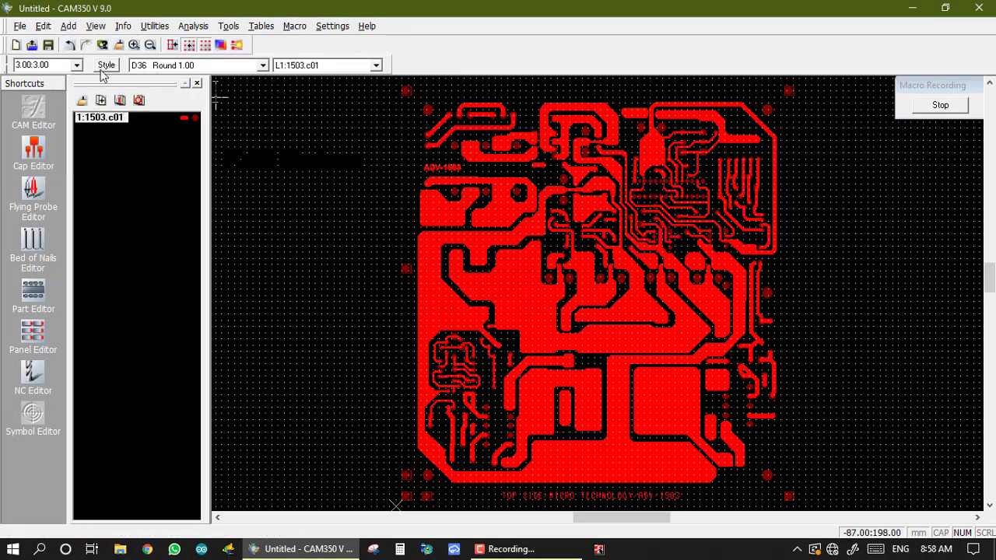
click(229, 161)
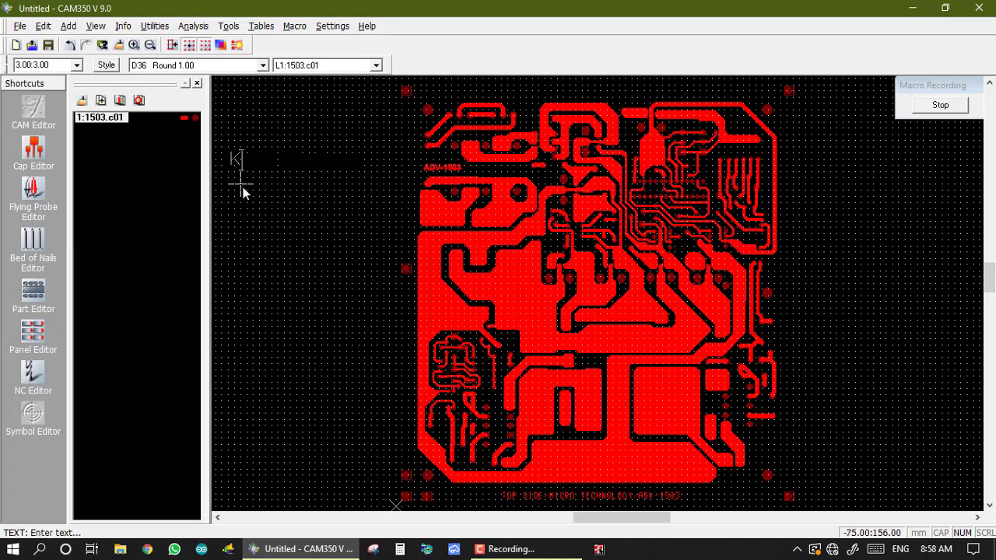
text(KriN)
key(BackSpace)
key(BackSpace)
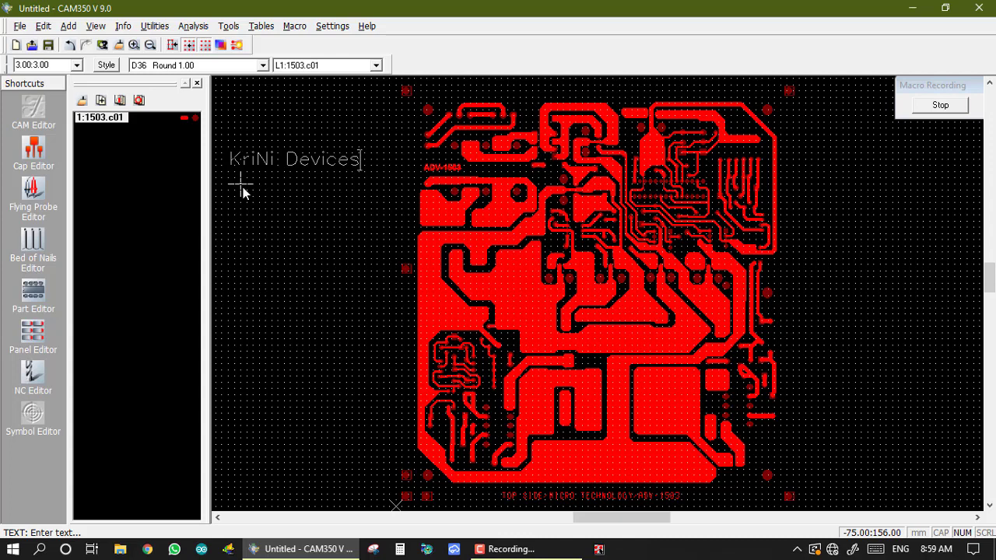
key(Return)
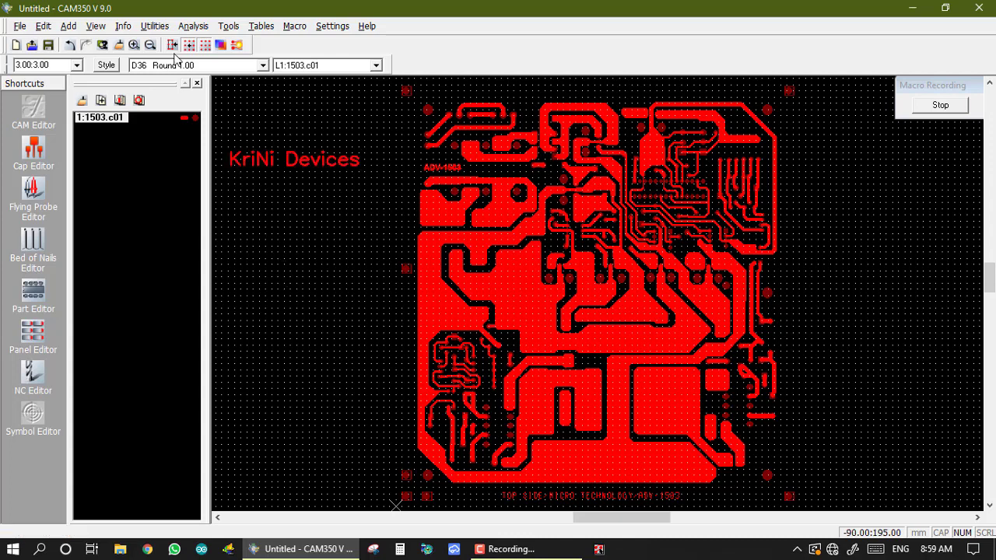
Step: Copy the KriNi Devices text, window-selecting it and picking a reference point
click(44, 26)
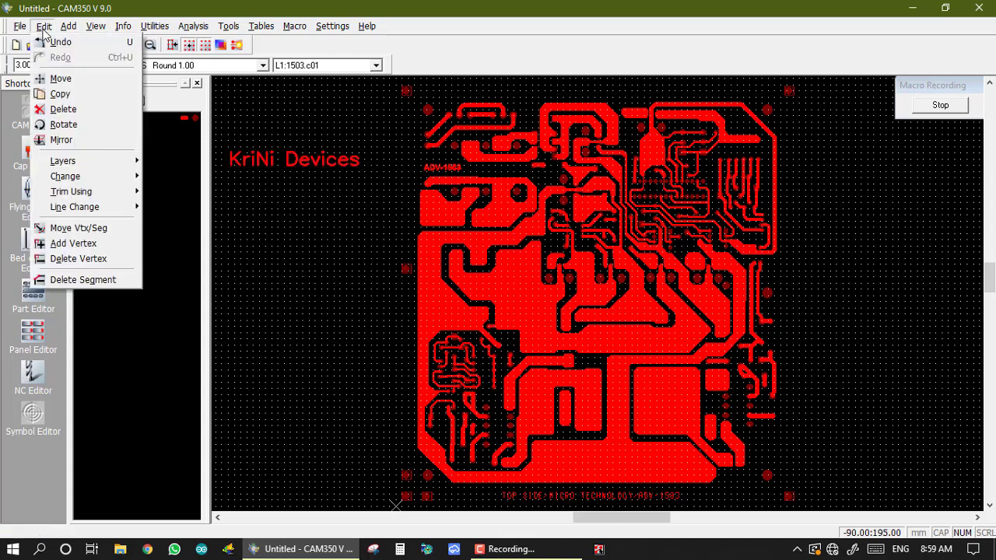
click(65, 95)
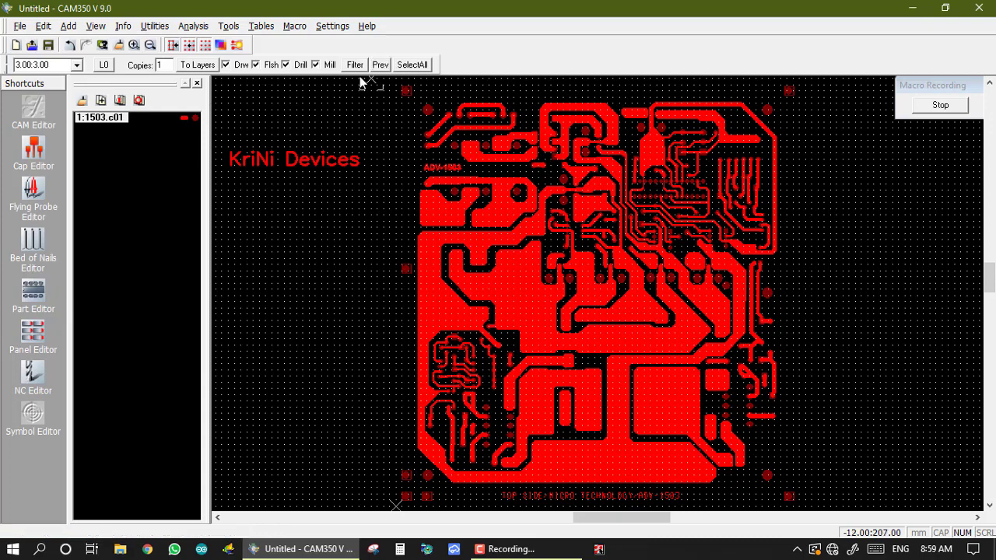
click(222, 144)
click(364, 186)
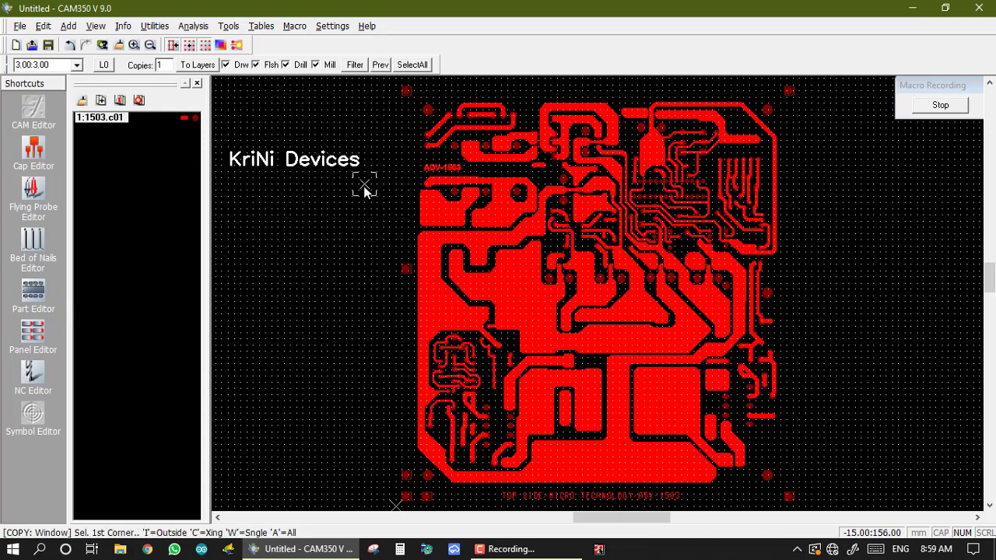
click(303, 163)
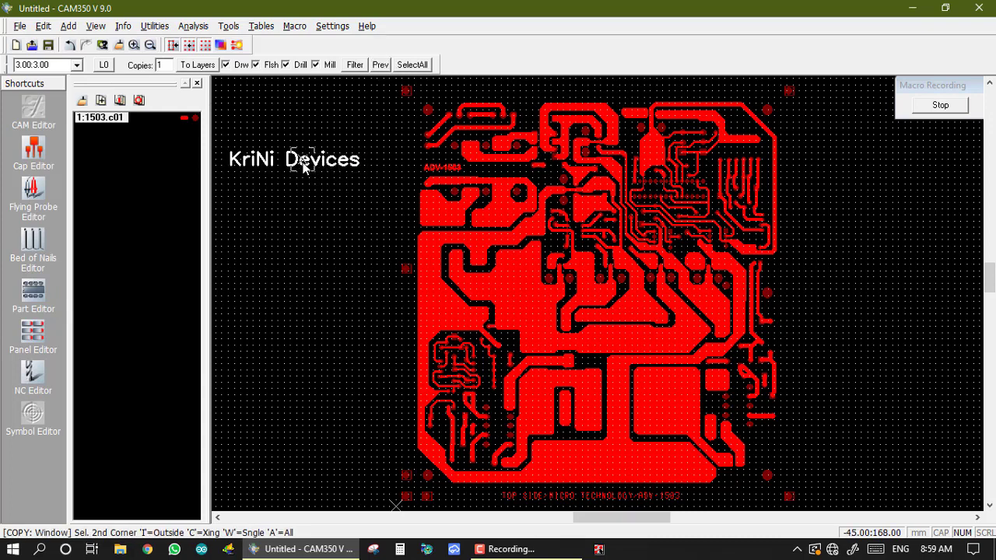
click(308, 201)
click(288, 173)
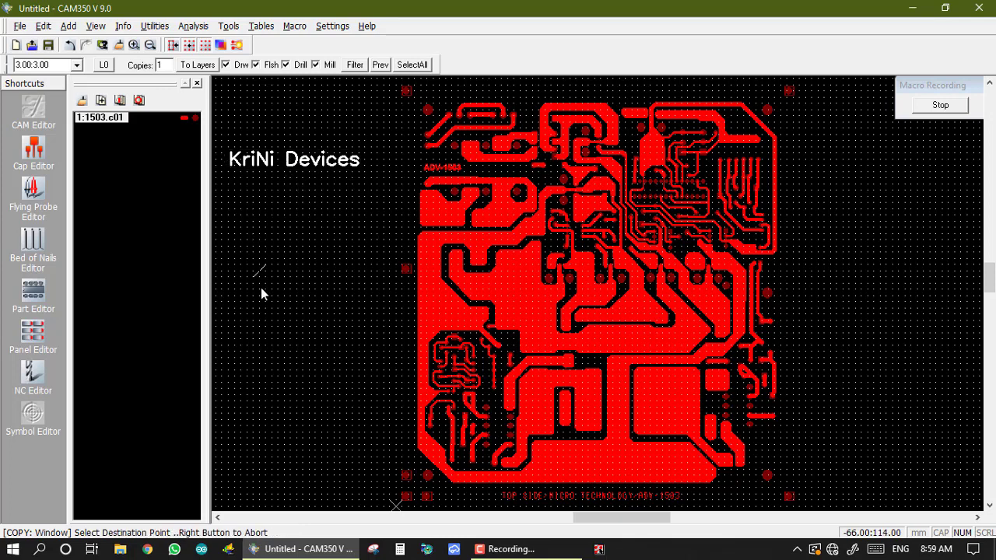
Step: Place three copies down the left side and four copies down the right side
click(226, 285)
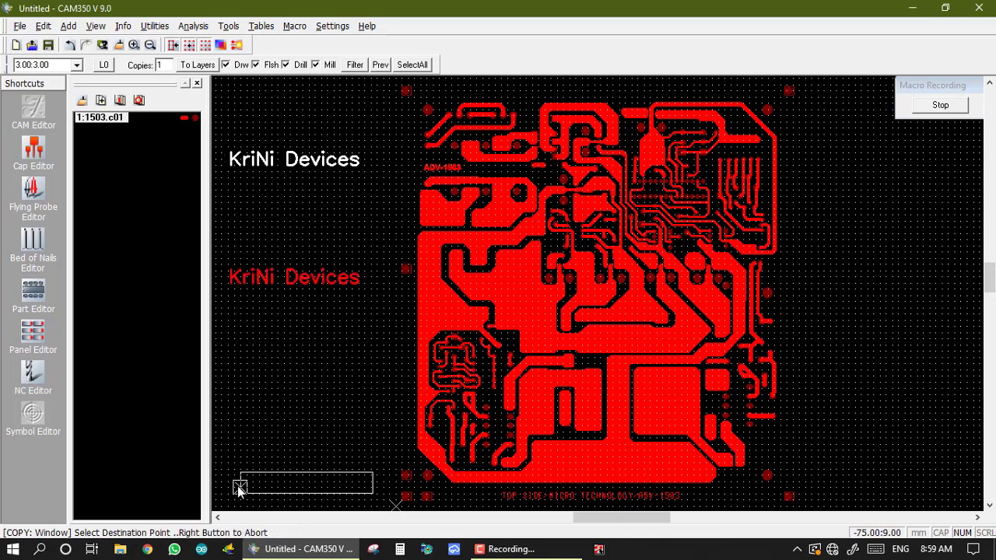
click(230, 359)
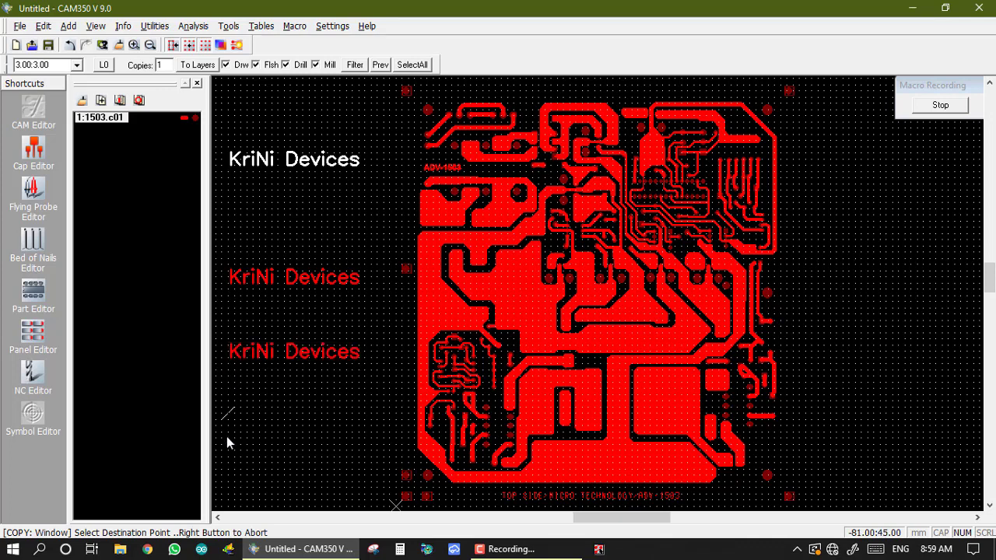
click(228, 471)
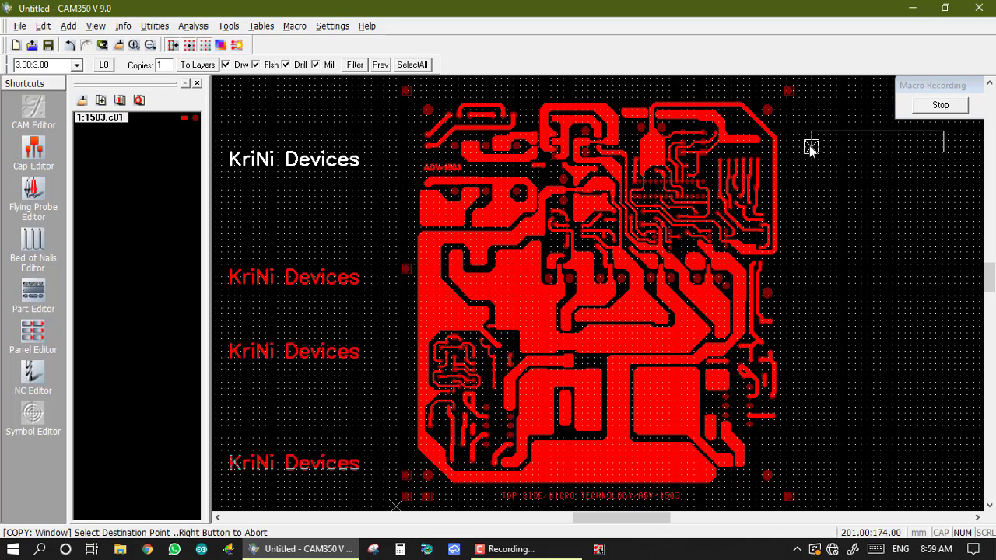
click(809, 147)
click(821, 235)
click(806, 352)
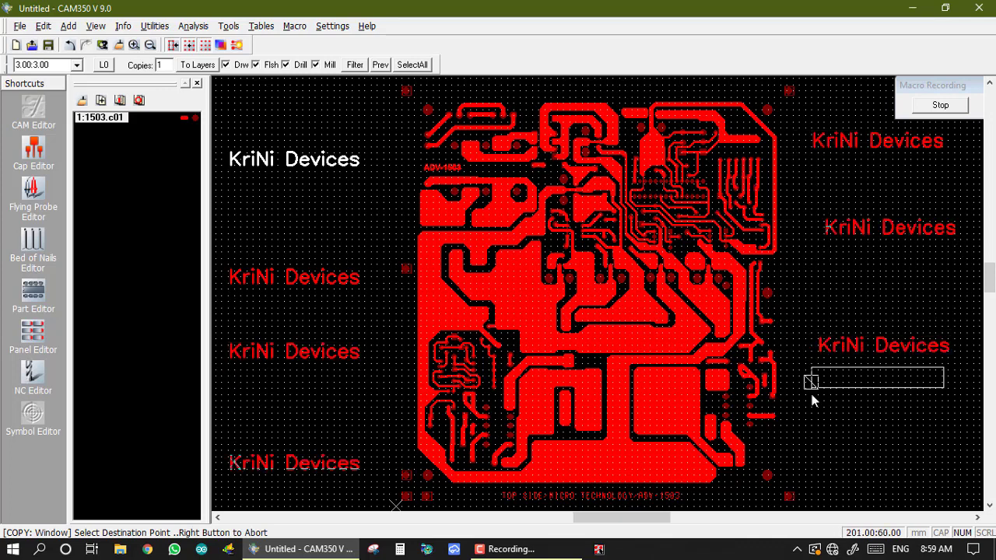
click(806, 471)
right_click(675, 448)
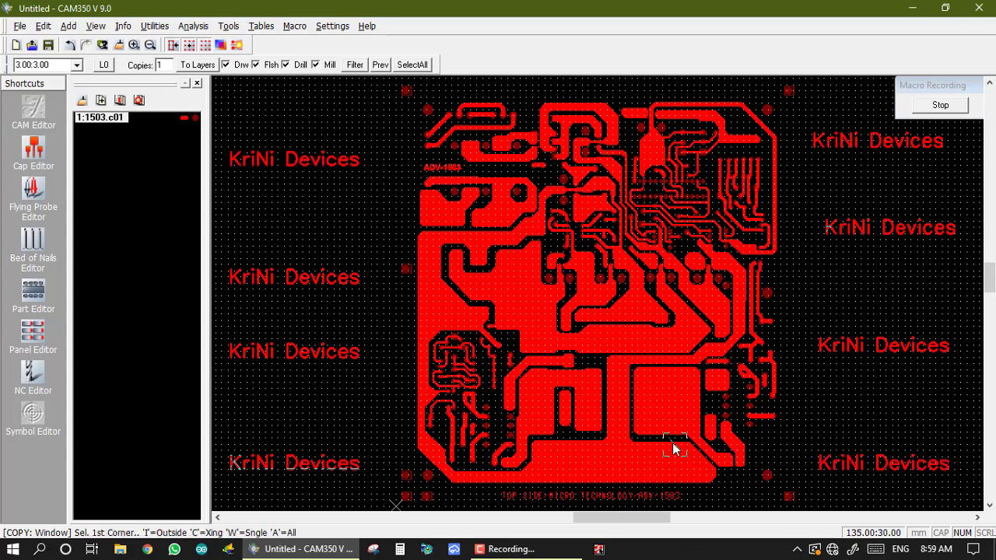
key(Escape)
click(69, 25)
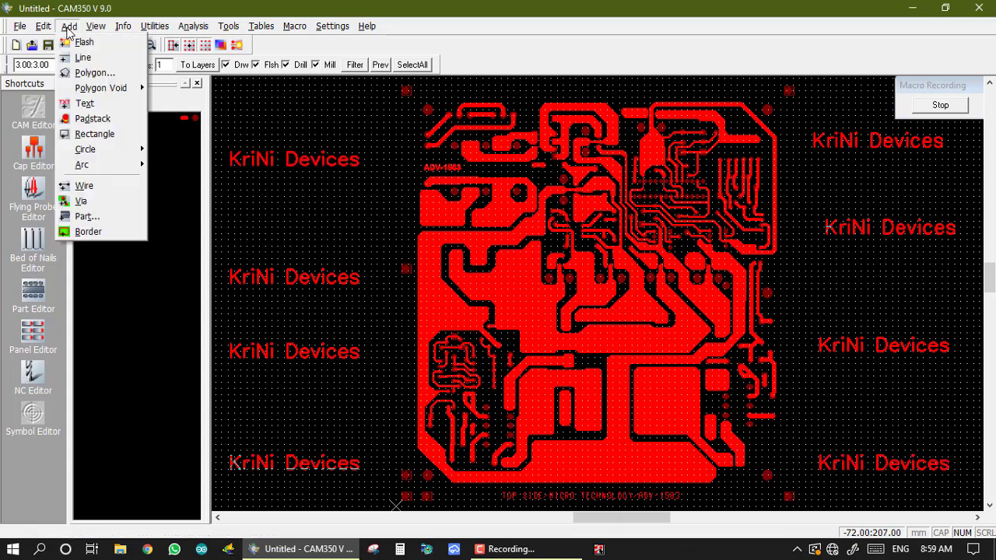
Step: Draw a closed triangle across the board with aperture D40 Round 3.20
click(92, 58)
click(186, 66)
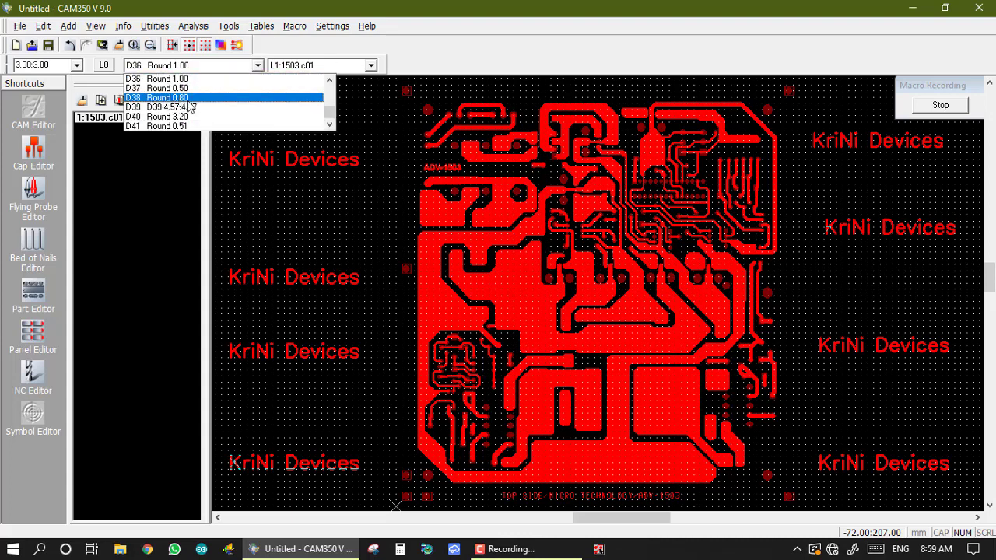
click(193, 116)
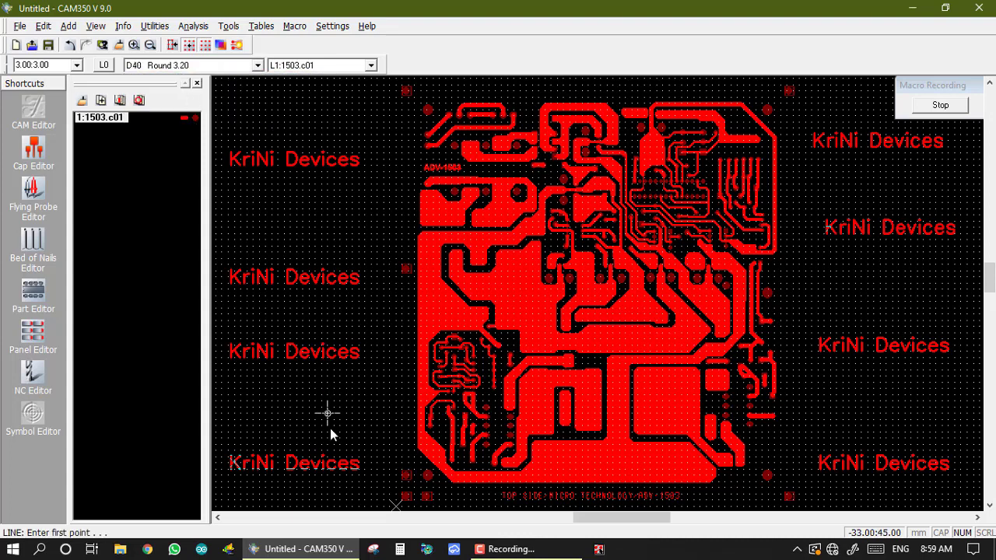
click(309, 439)
click(561, 103)
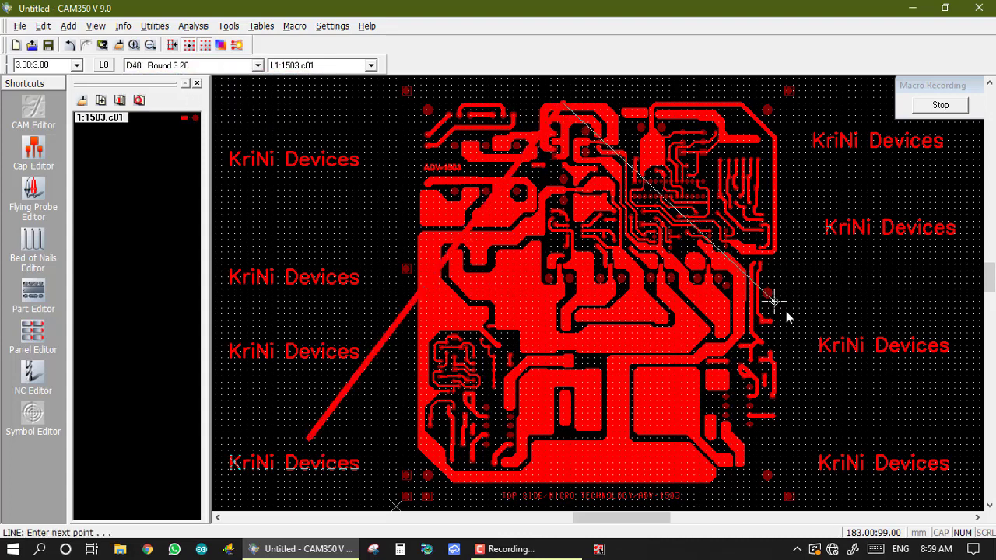
click(888, 396)
click(273, 420)
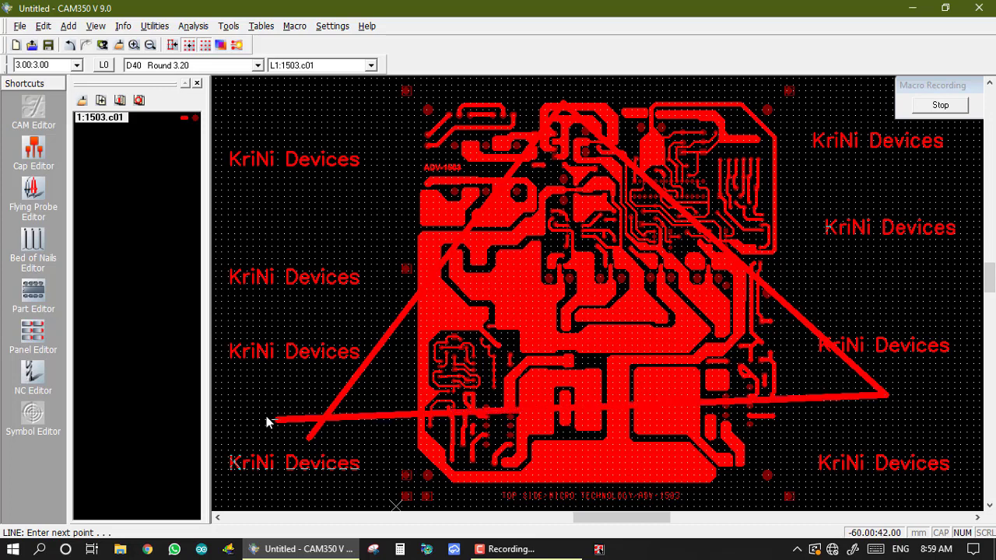
right_click(303, 216)
key(Escape)
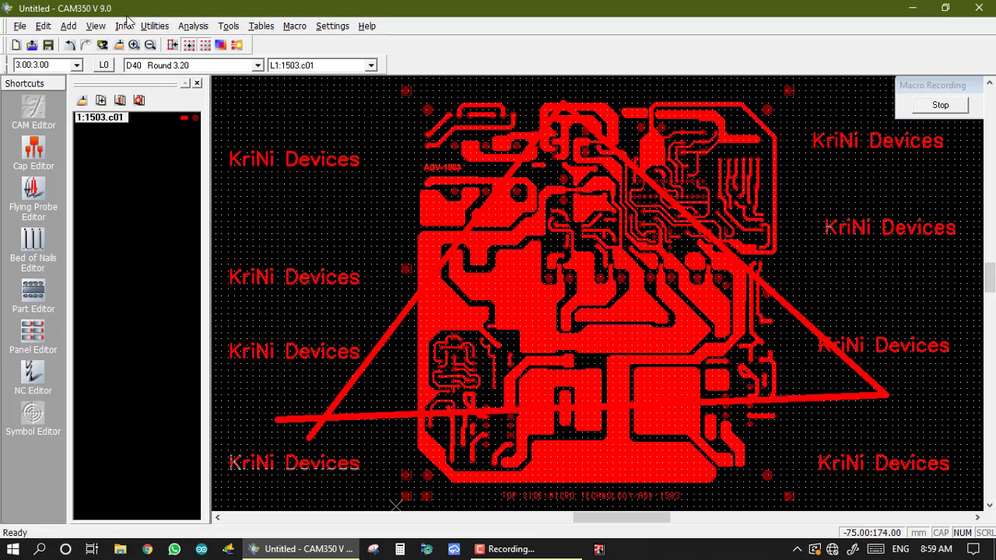
Step: Draw a 2-point arc spanning the board and curving up over it
click(69, 26)
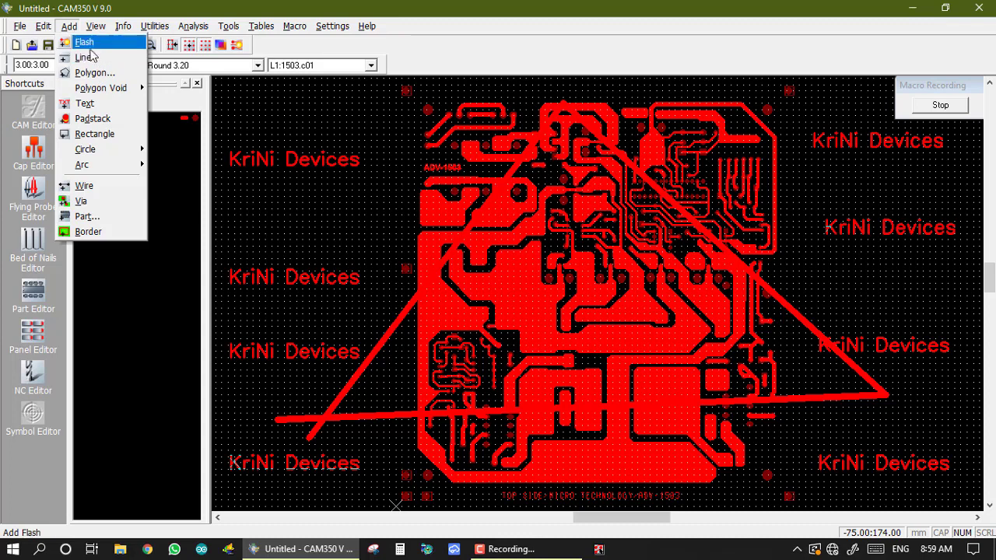
mouse_move(91, 169)
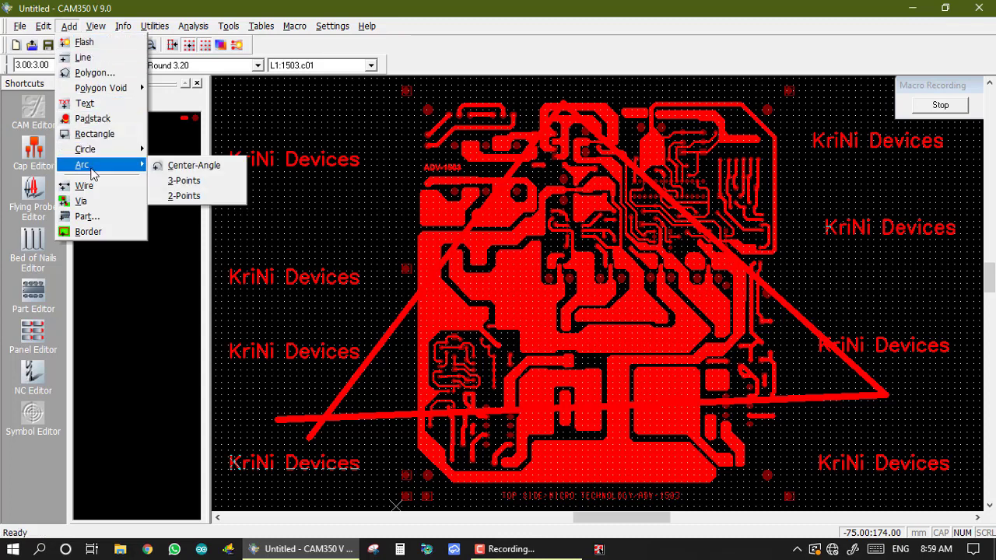
click(179, 196)
click(358, 347)
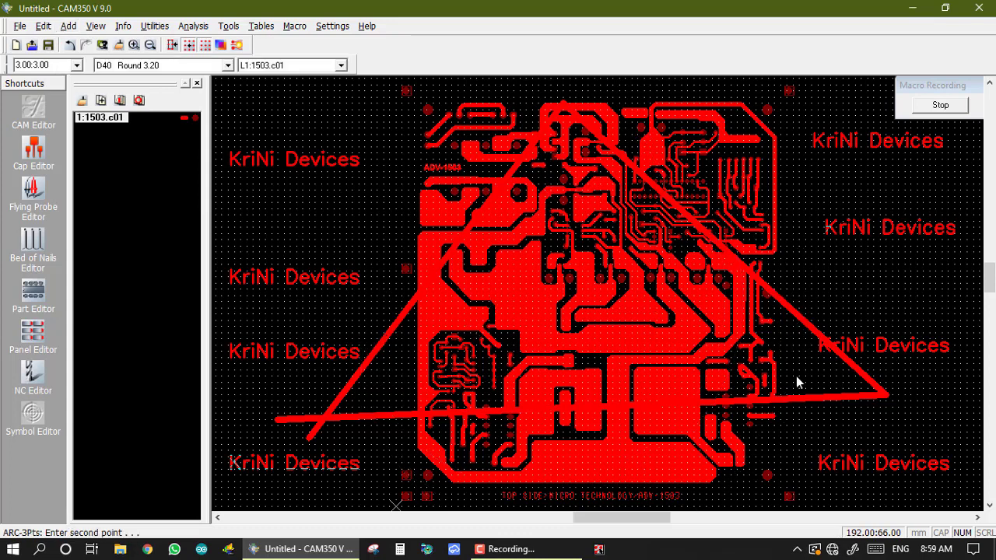
click(812, 351)
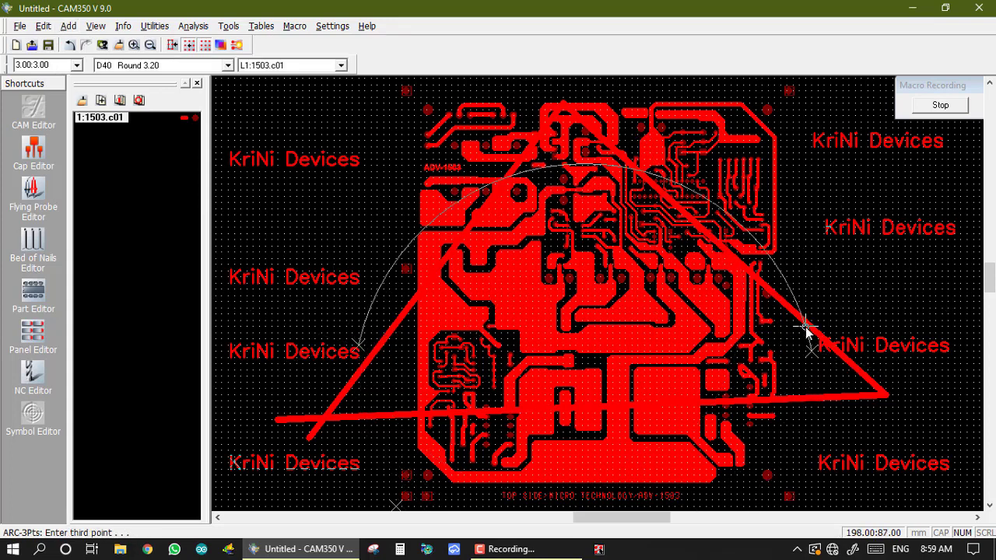
click(800, 261)
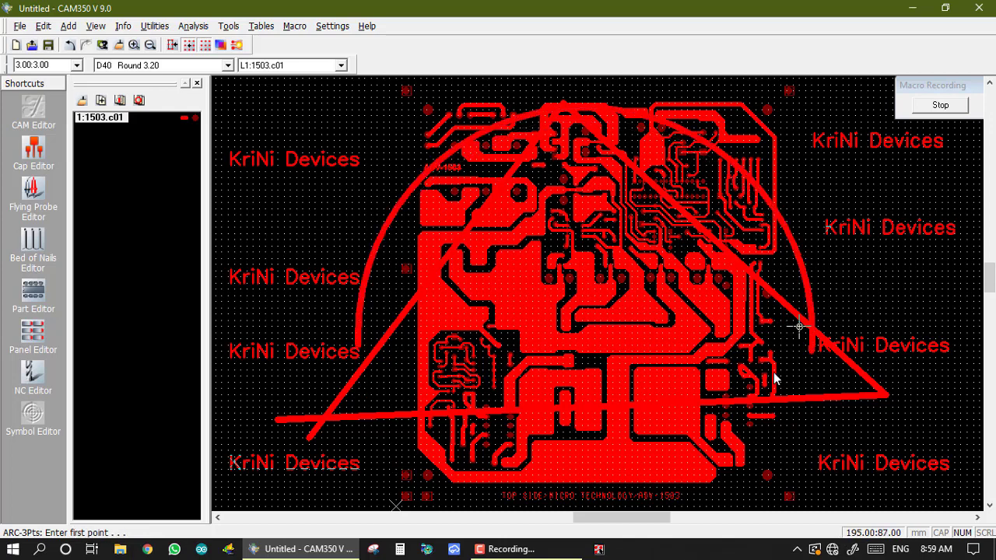
key(Escape)
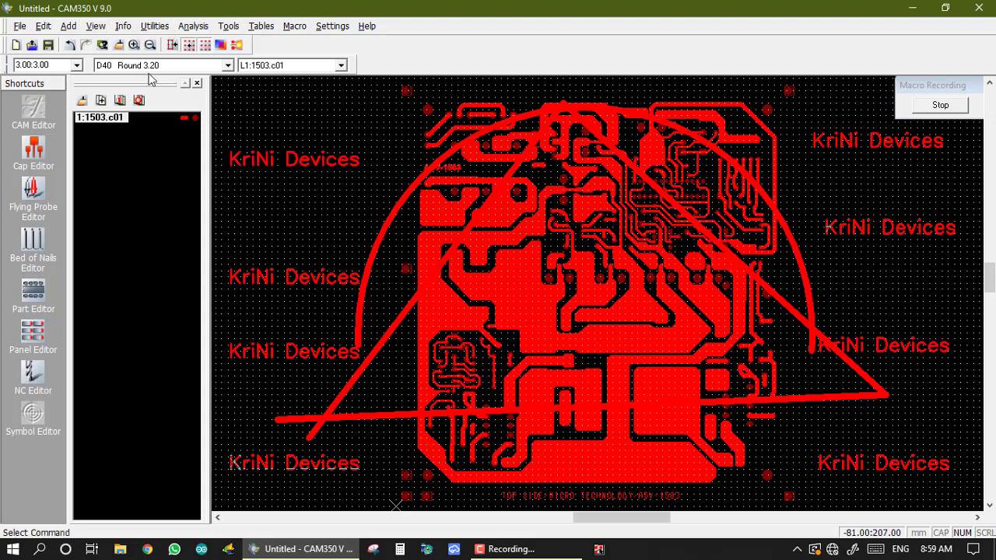
click(43, 25)
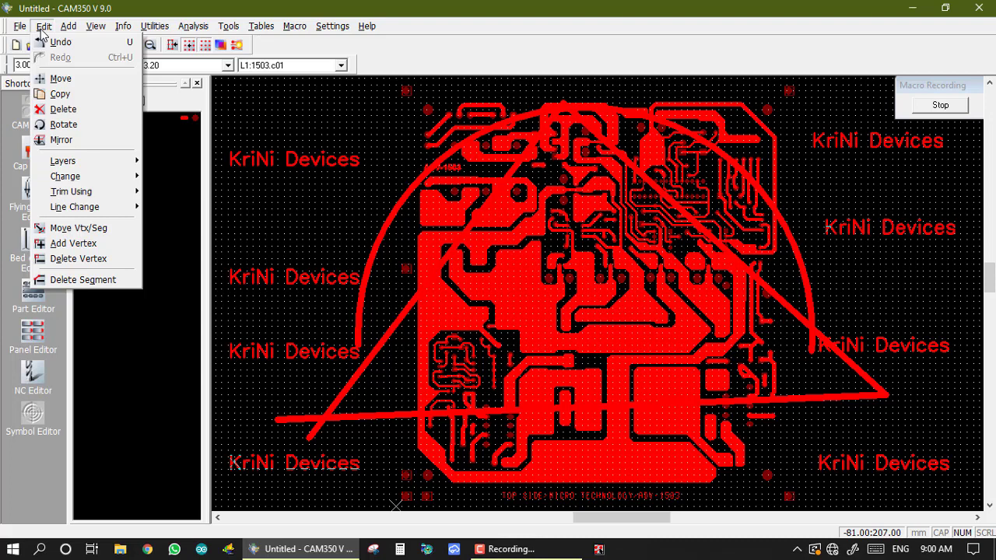
Step: Rotate all items 90° with Select All about a central pivot, then stop recording abcd
click(64, 124)
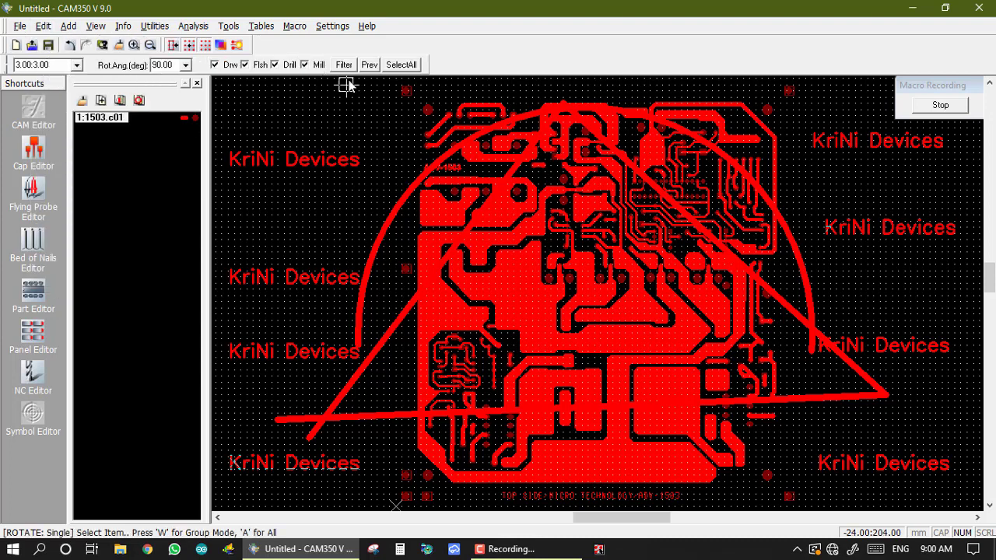
click(400, 65)
click(596, 335)
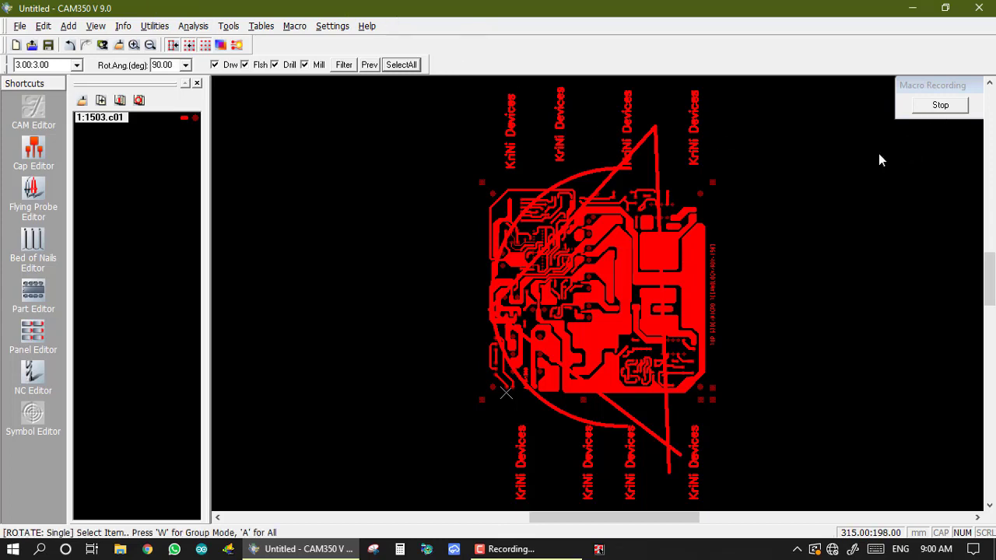
click(940, 106)
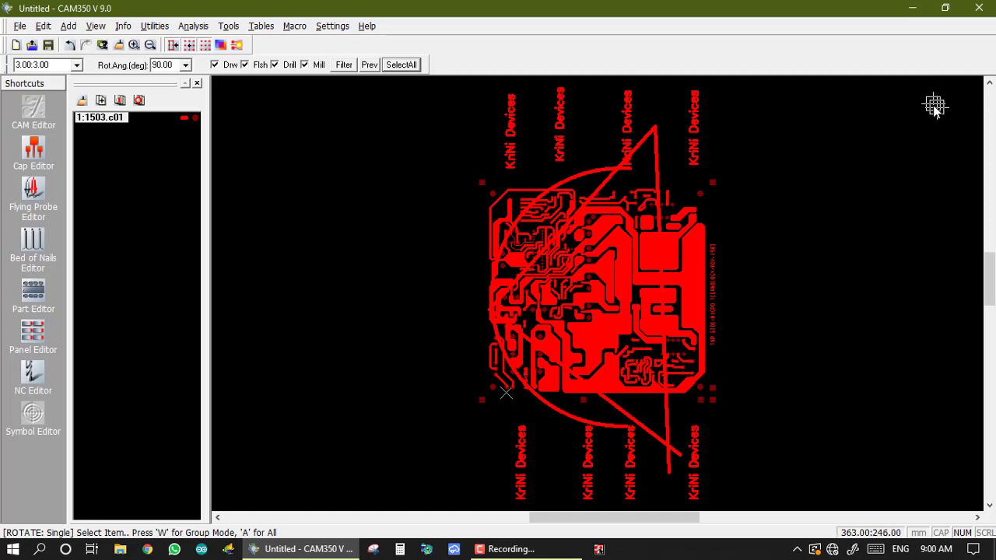
Step: Minimize CAM350, open the CAM folder and read the abcd script in Notepad, then close both
click(912, 8)
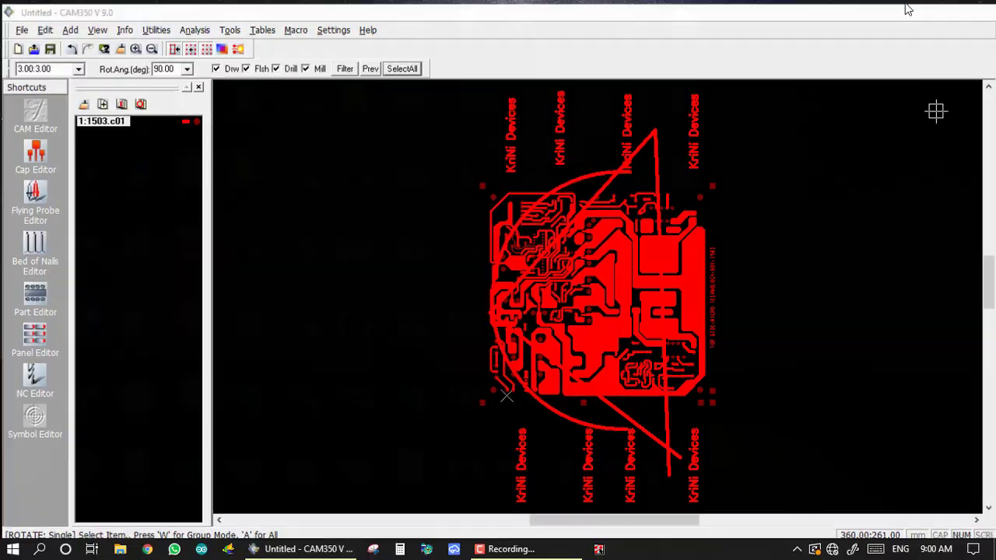
double_click(683, 103)
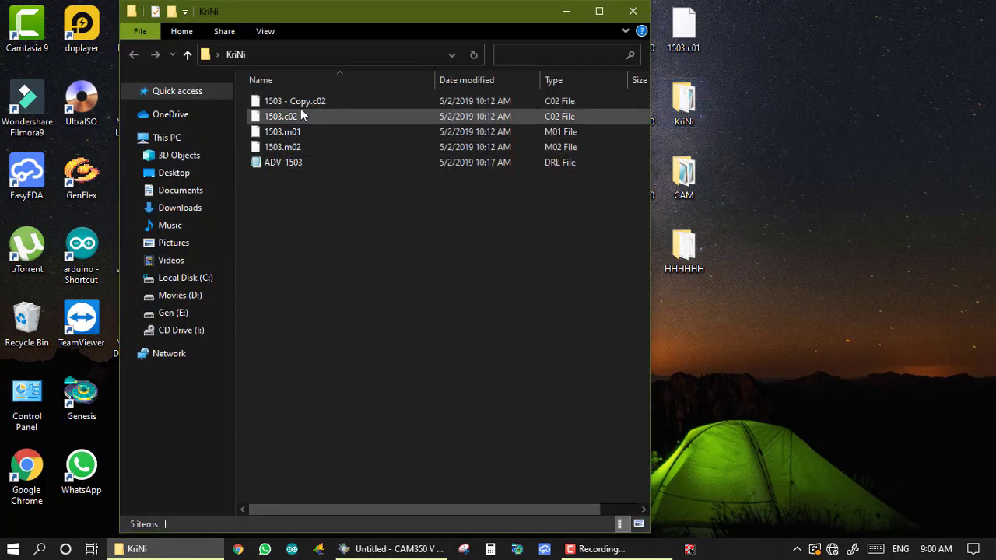
click(630, 11)
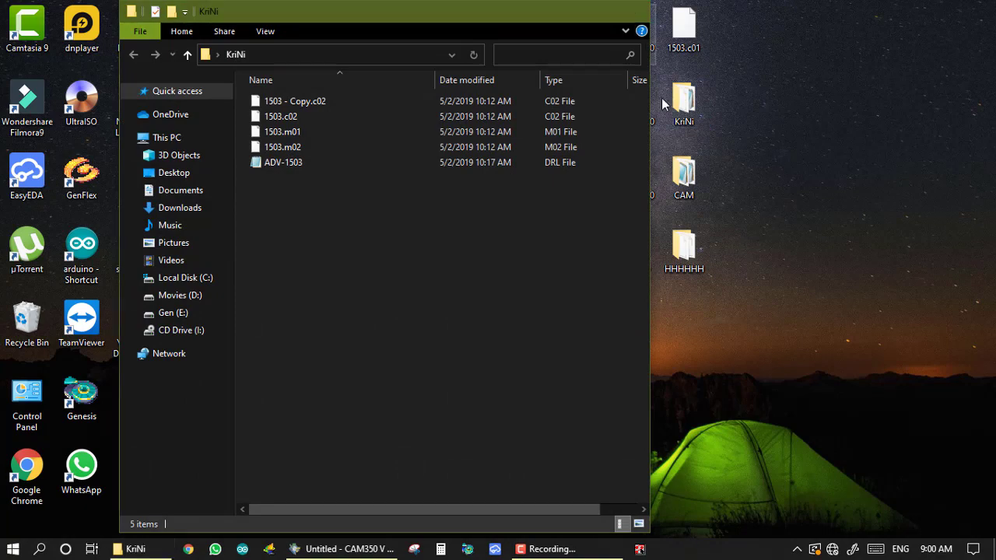
double_click(685, 180)
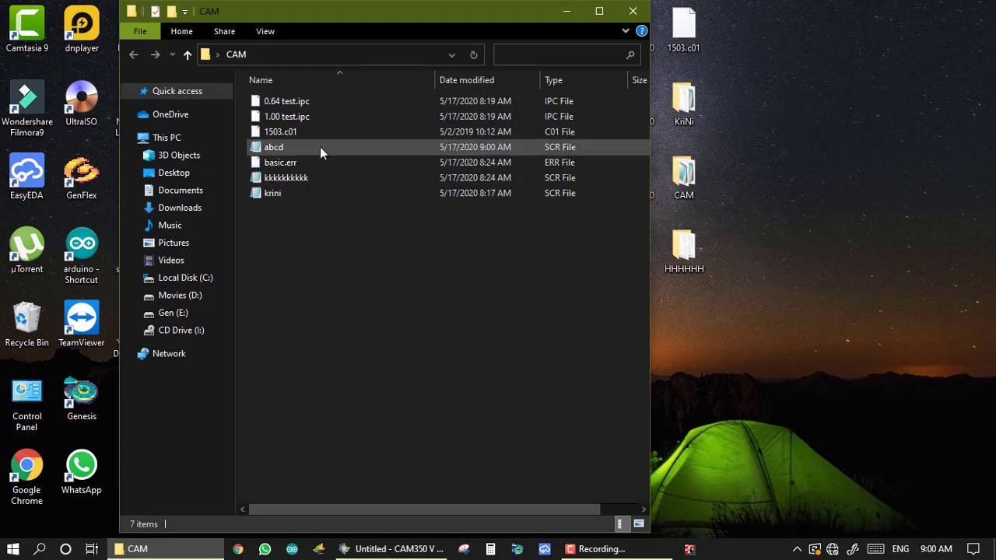
double_click(271, 148)
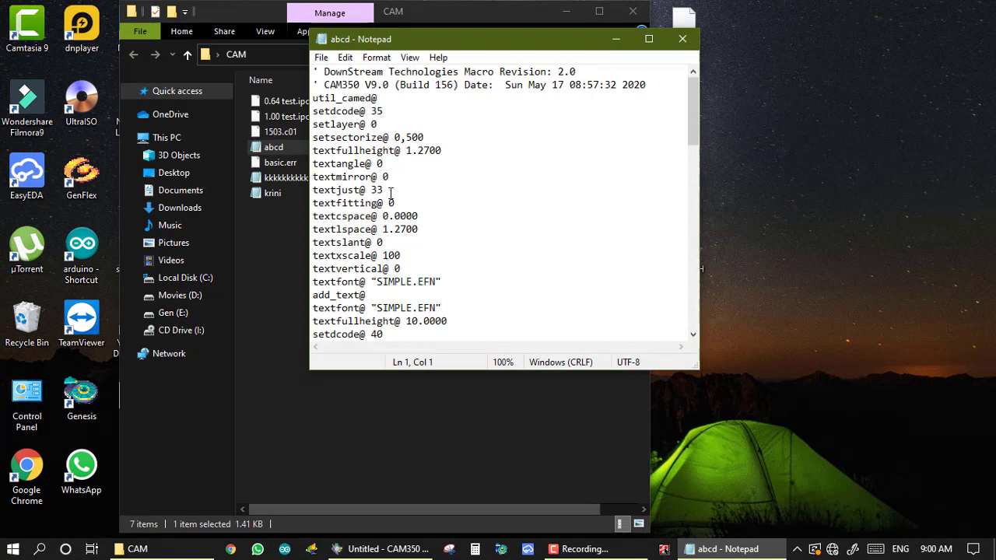
scroll(435, 192, down, 10)
click(683, 38)
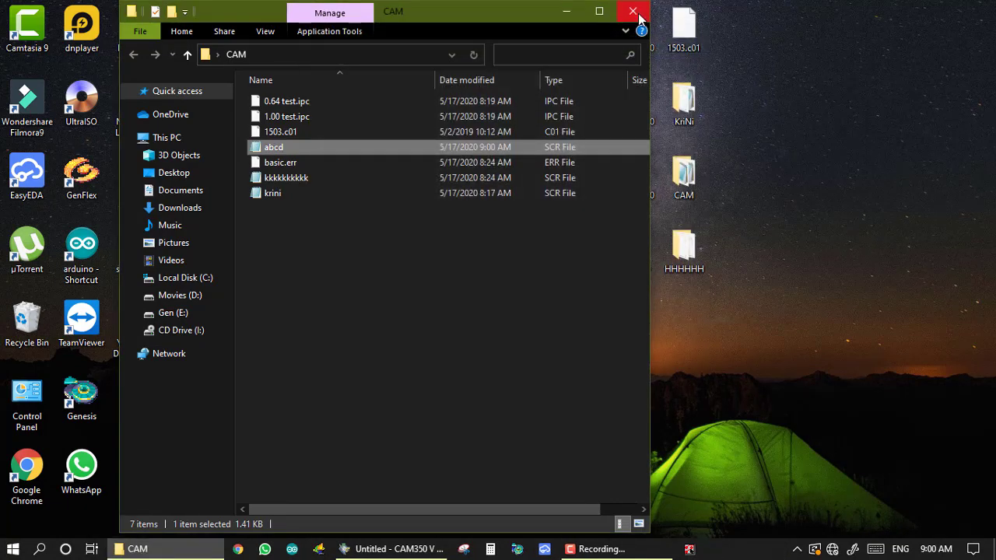
click(639, 17)
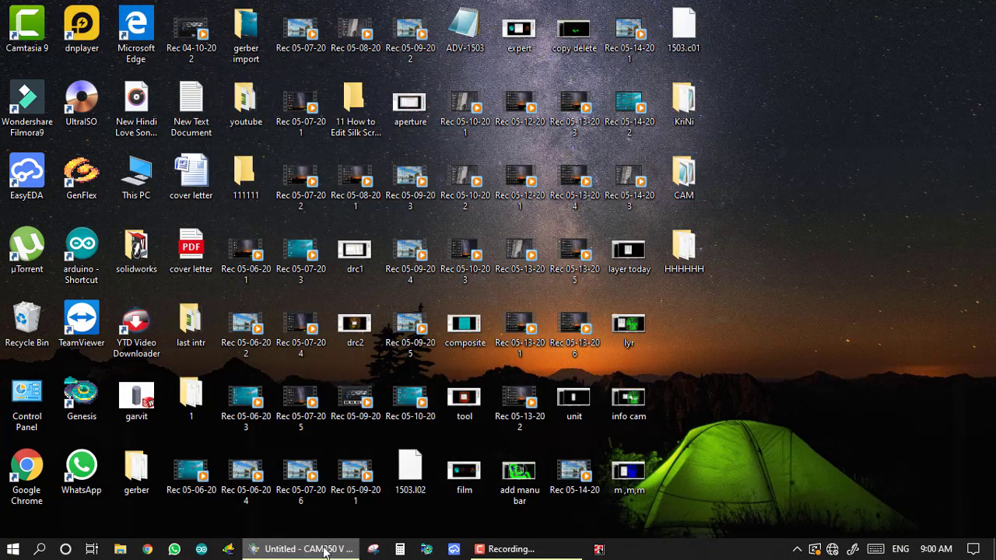
Step: Restore the CAM350 window showing the rotated board with labels, triangle and arc
click(325, 551)
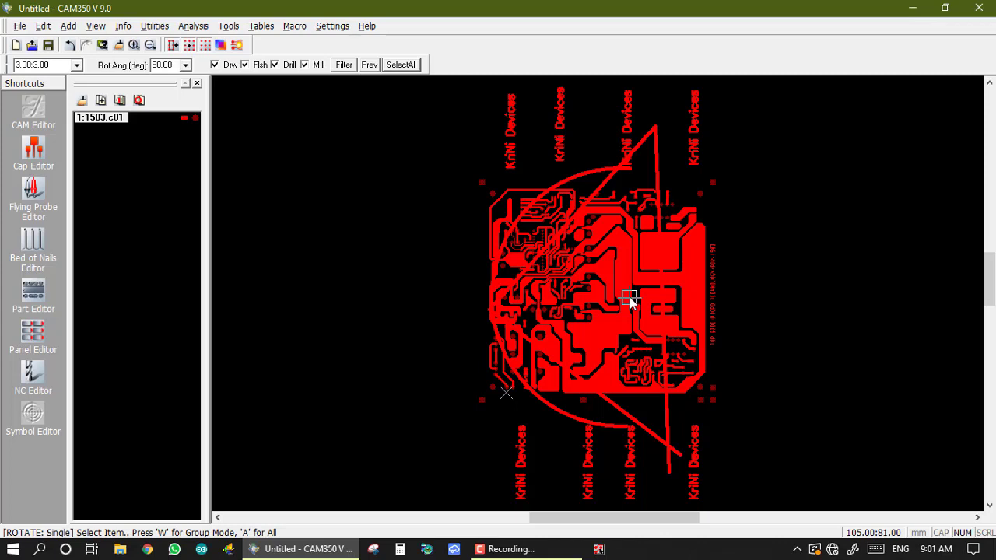
Step: Start a new design, discarding the edited board without saving
click(21, 26)
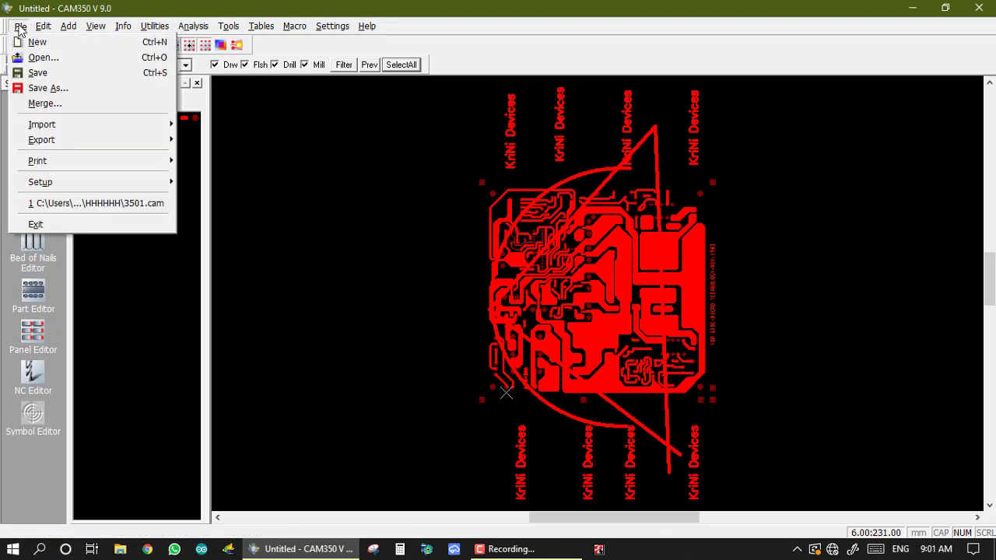
click(37, 42)
key(n)
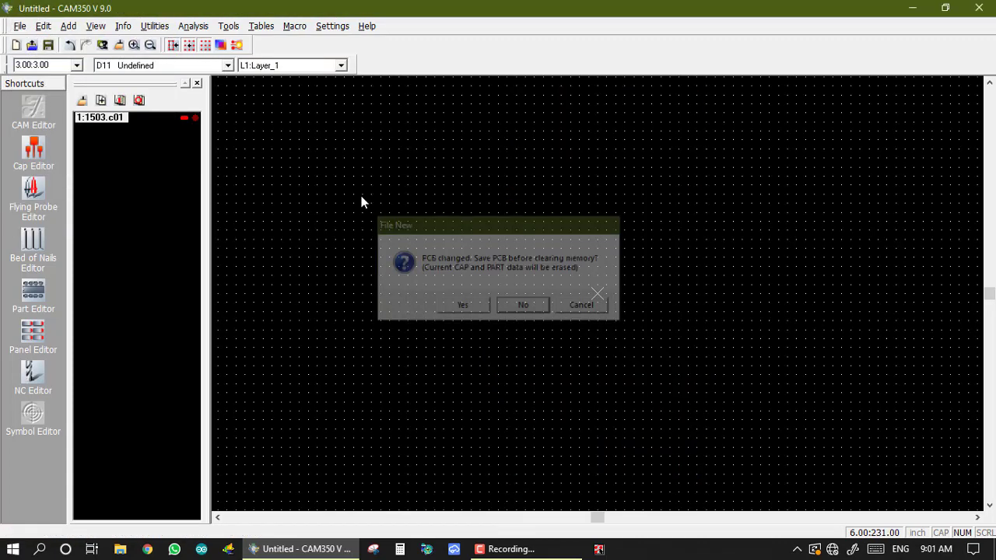
Step: Import the Gerber file 1503.c01 as layer 1 and accept the units prompt
click(20, 27)
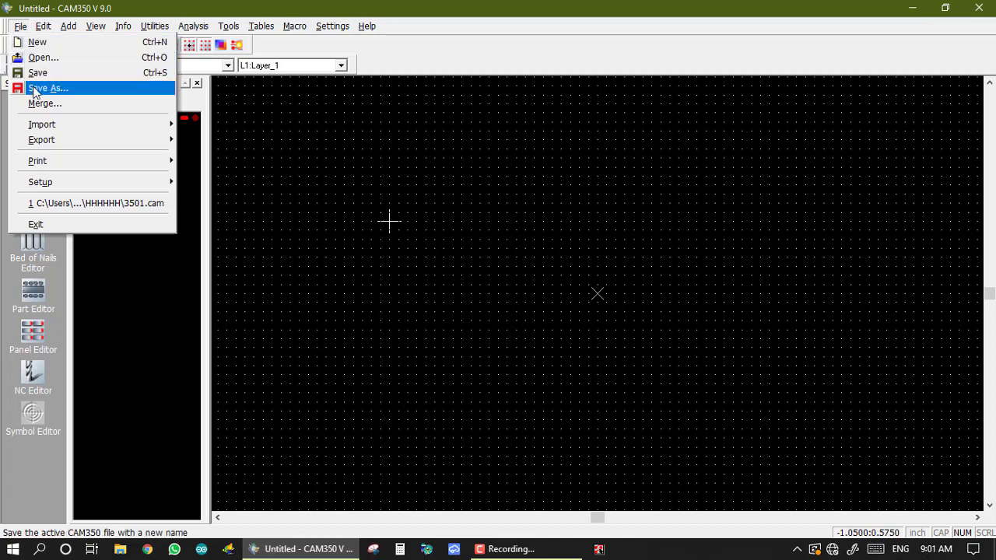
mouse_move(133, 129)
click(219, 141)
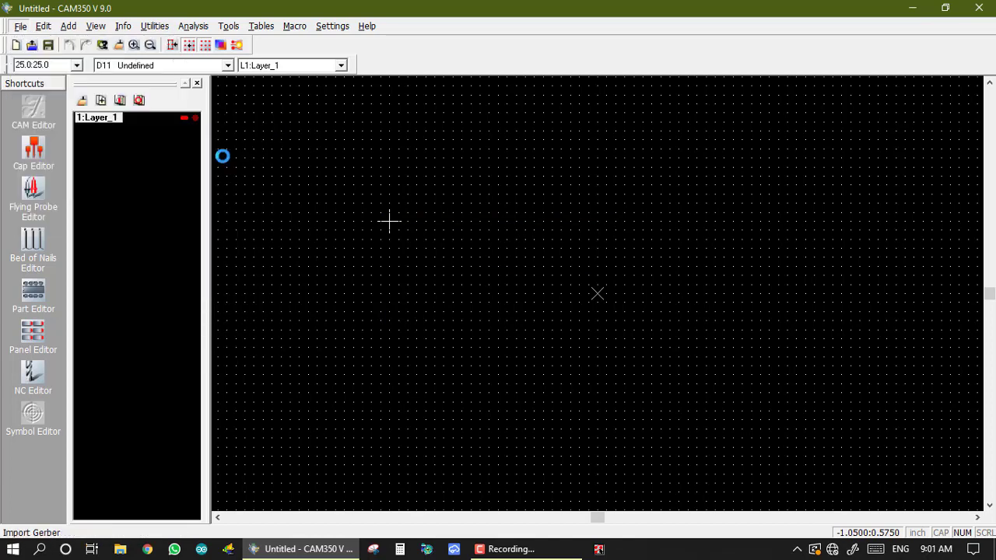
click(413, 189)
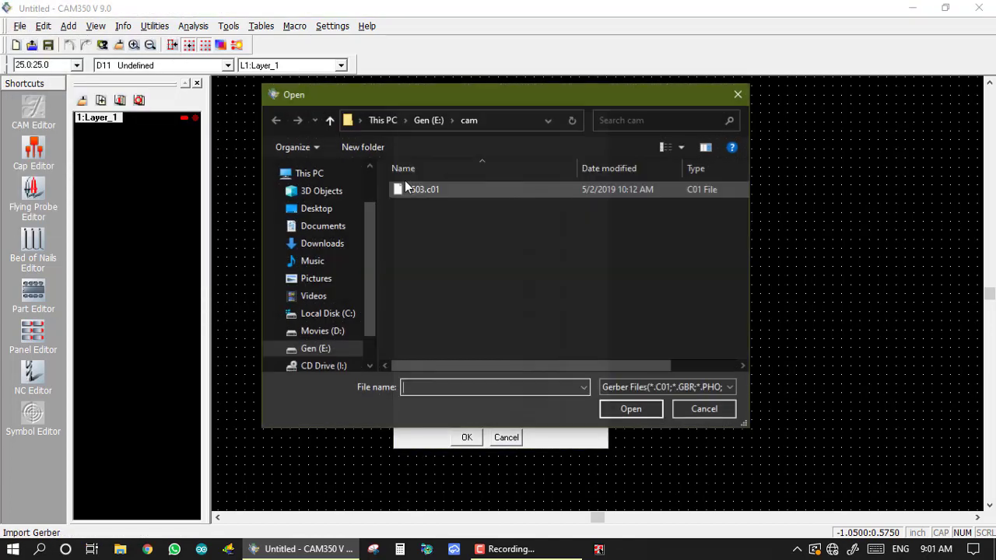
click(412, 190)
double_click(412, 190)
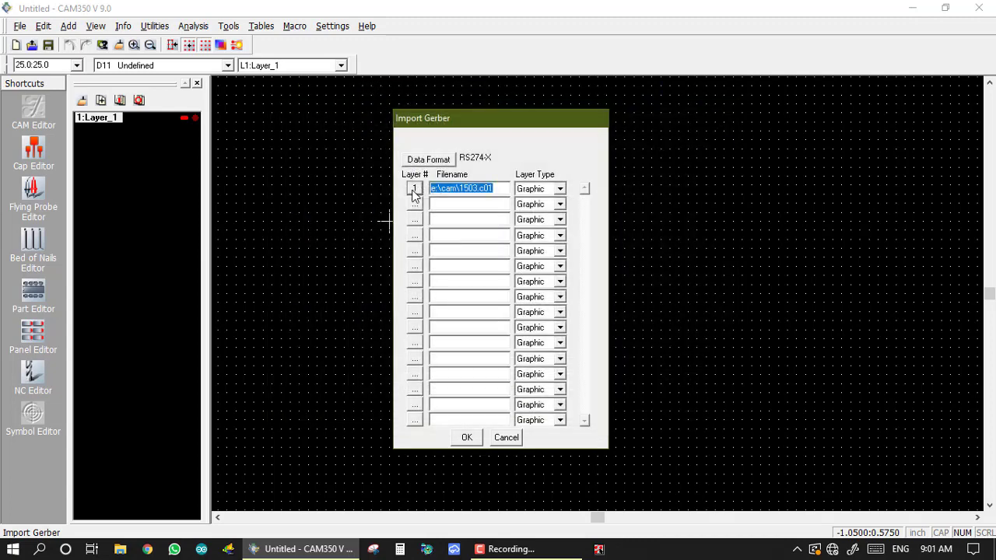
click(472, 438)
click(520, 306)
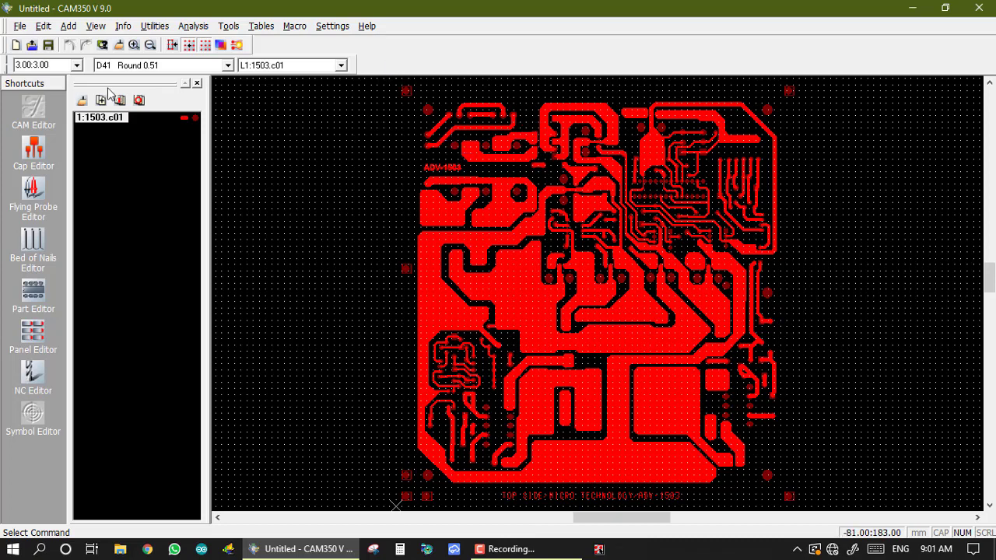
Step: Open the Macro Play file chooser on the CAM folder listing the abcd script
click(68, 30)
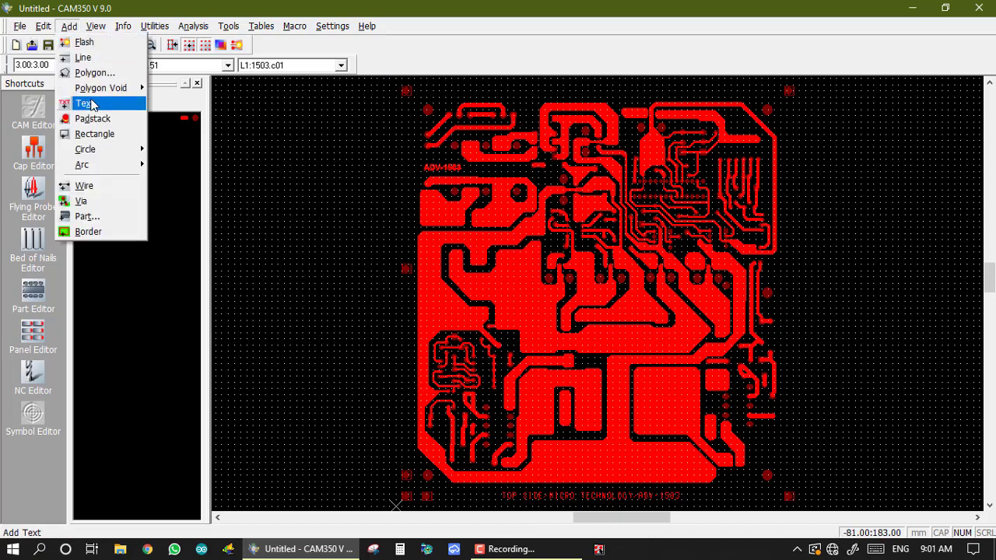
click(285, 233)
click(68, 25)
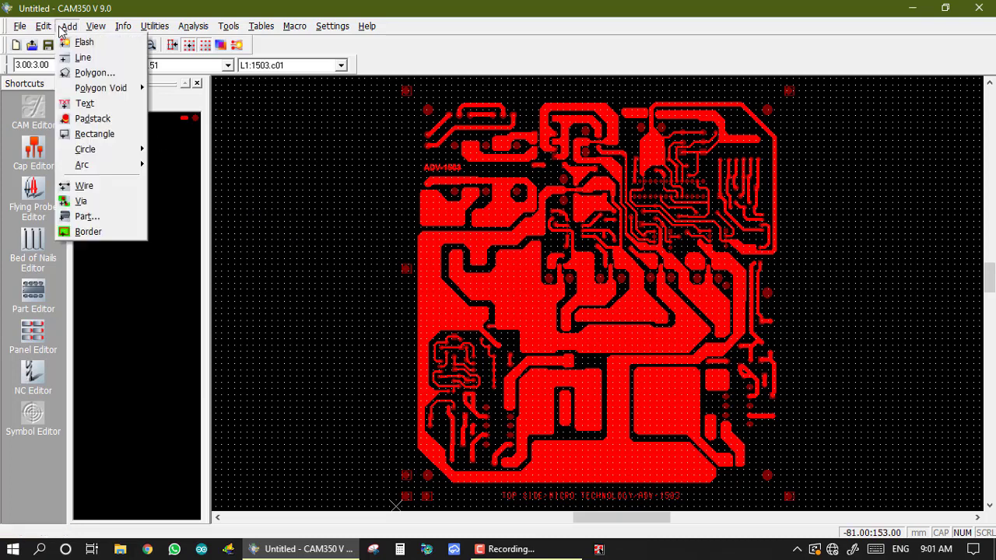
click(273, 217)
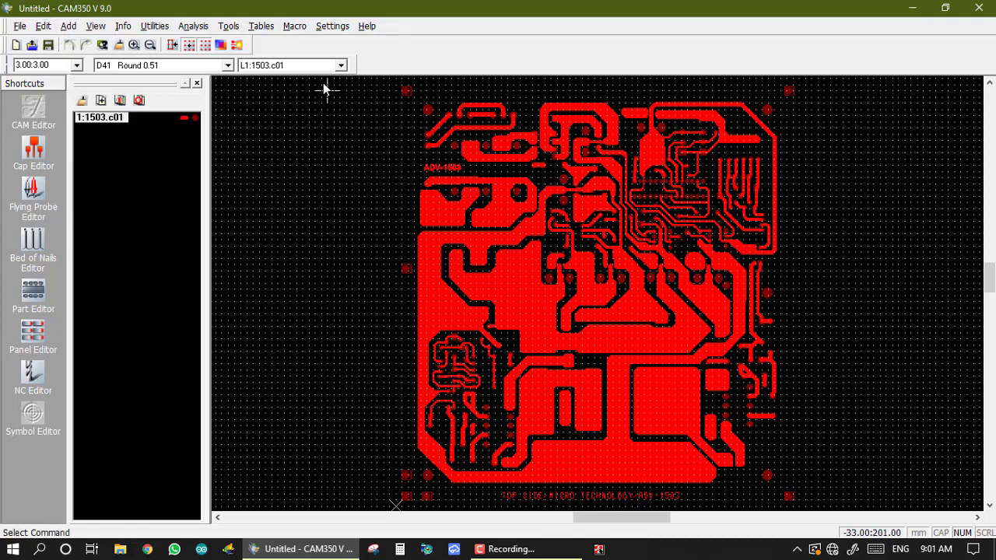
click(295, 28)
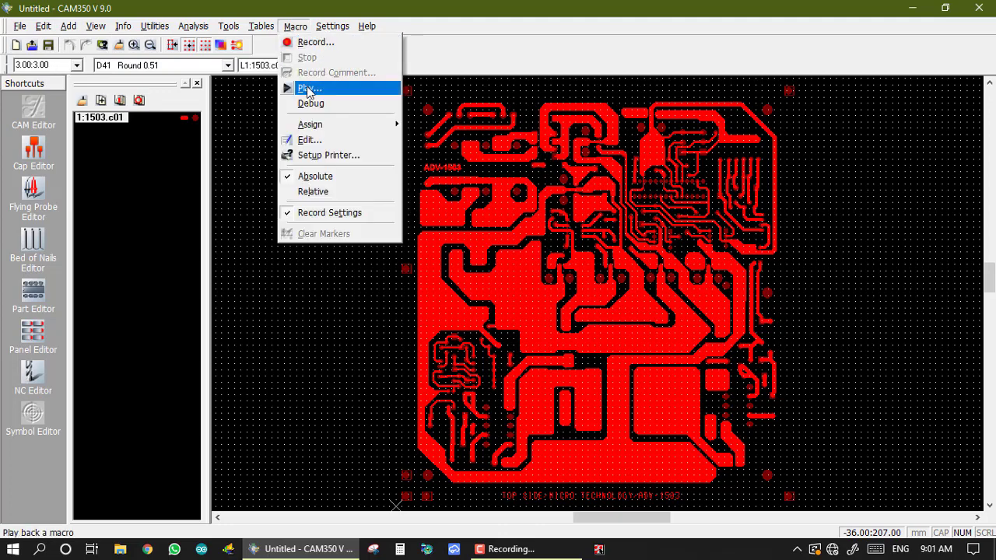
click(308, 89)
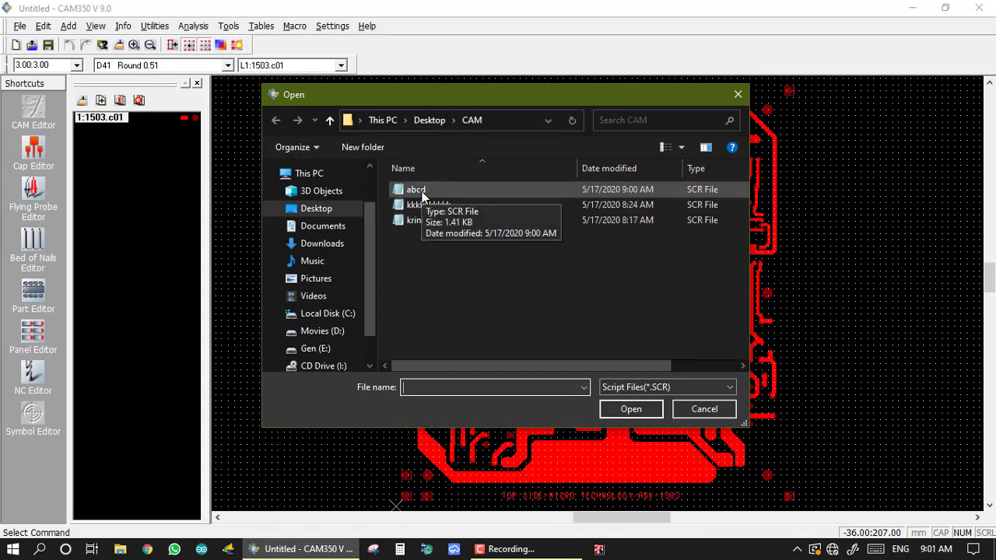
Step: Run the abcd macro and check the eight KriNi Devices labels, triangle, arc and rotation
double_click(422, 192)
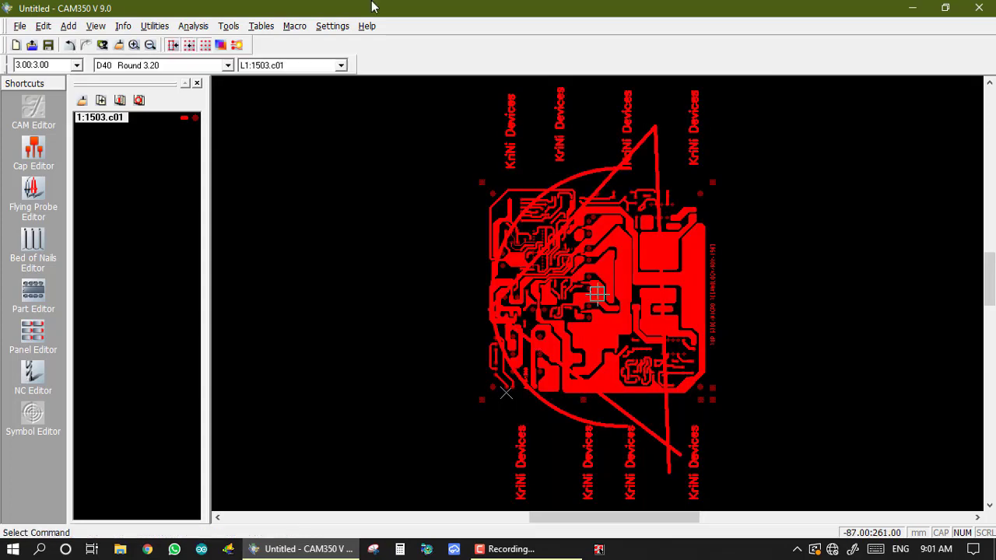
scroll(603, 183, up, 3)
scroll(597, 293, down, 5)
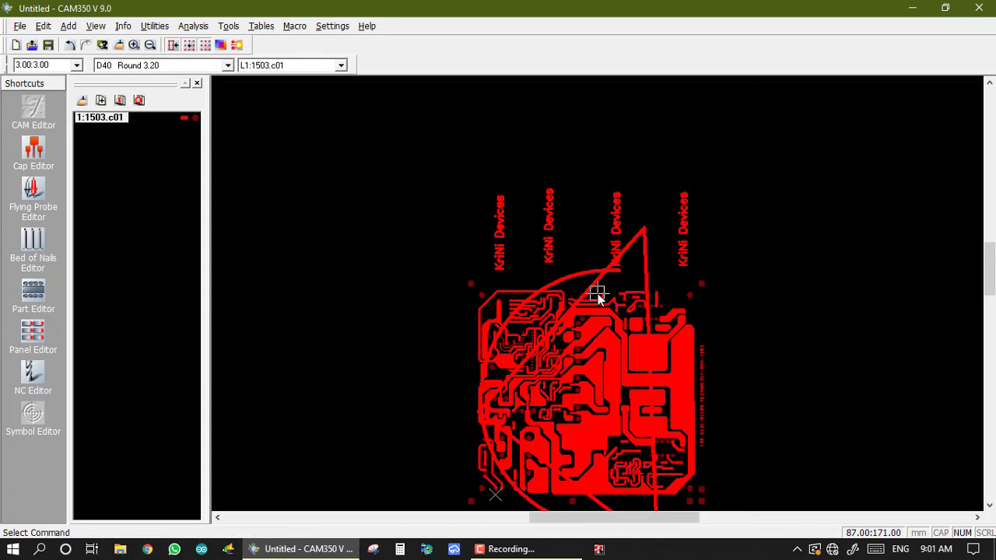
scroll(597, 289, up, 3)
scroll(596, 289, down, 3)
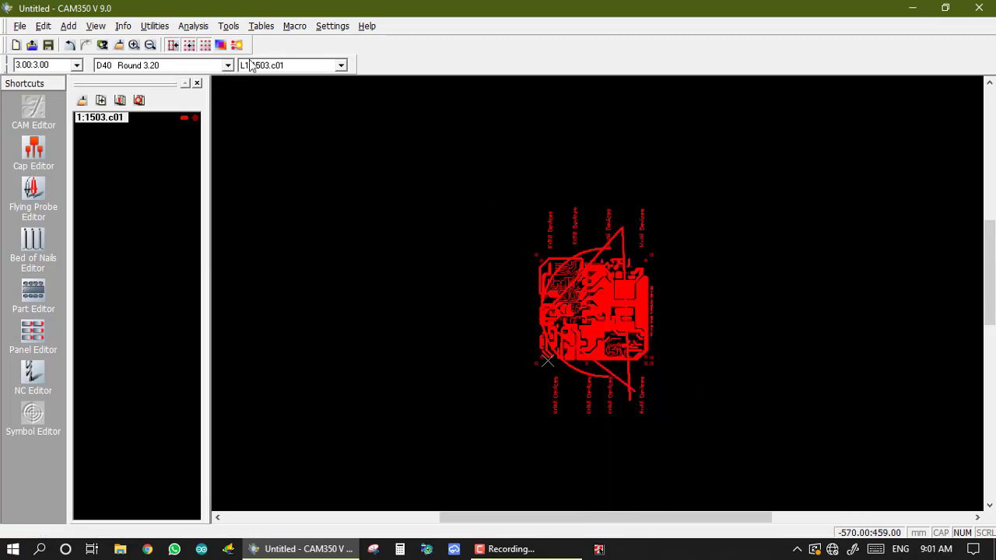
click(286, 30)
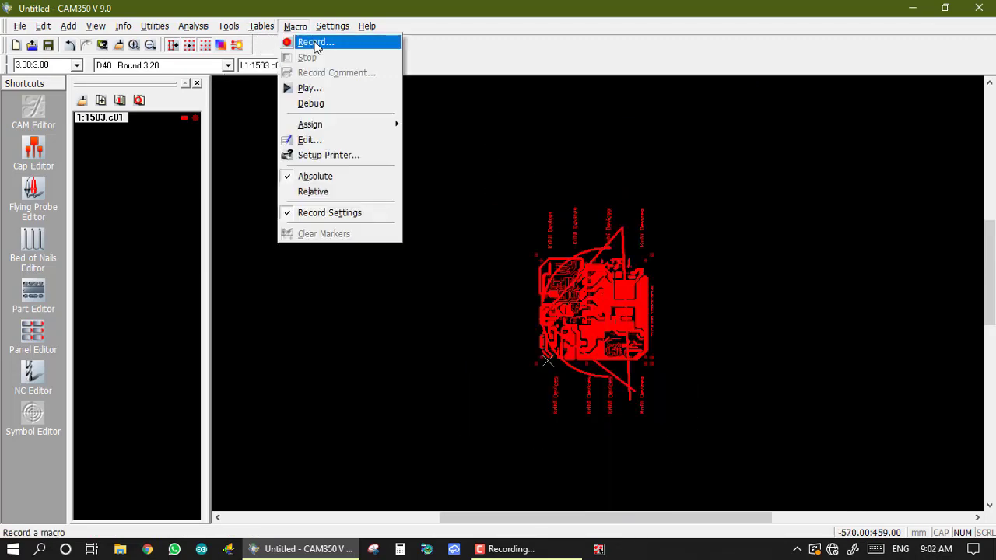